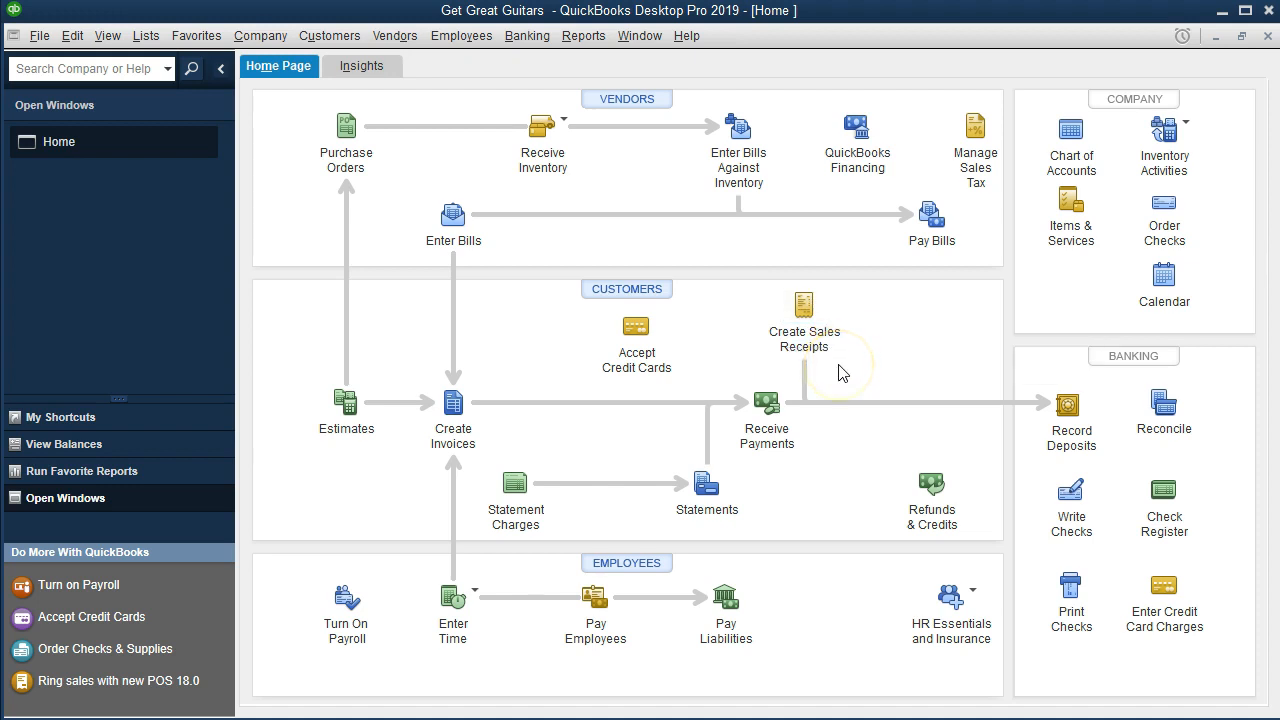
left_click(815, 334)
left_click(793, 405)
left_click(762, 382)
left_click(785, 400)
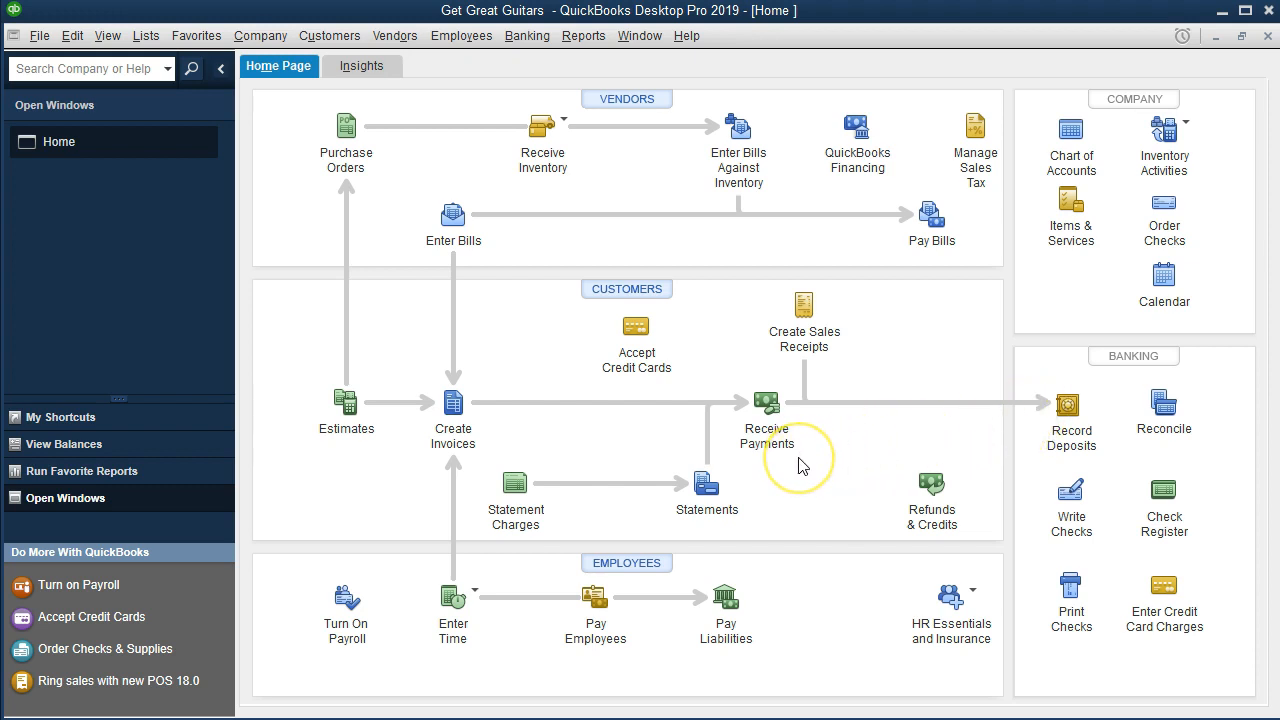
Start a new customer payment and set it as received from Anderson Guitars.
left_click(771, 408)
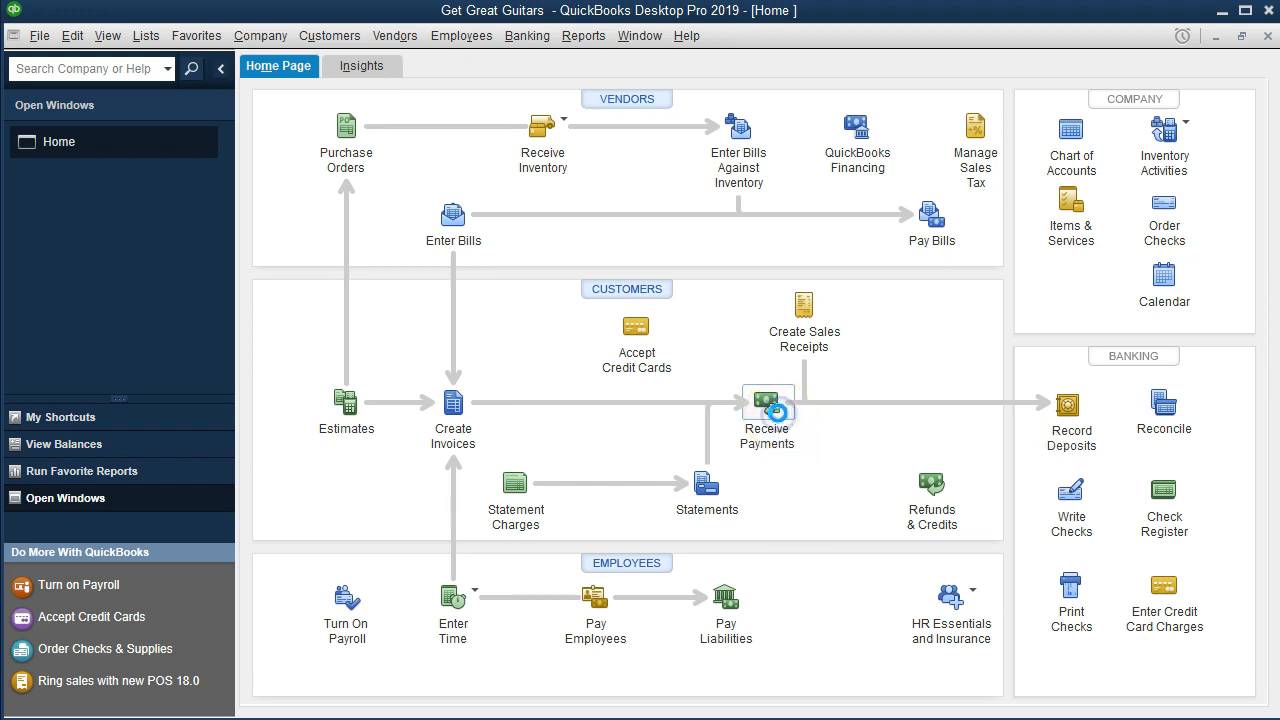
left_click(334, 37)
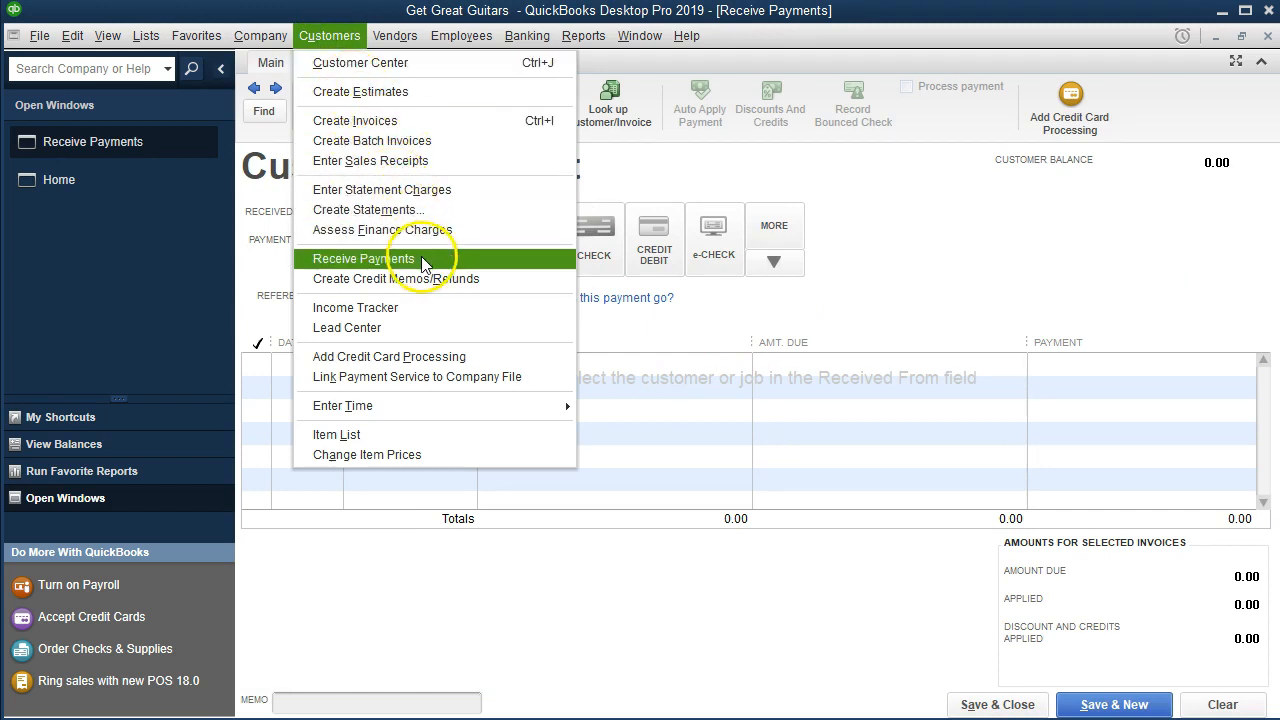
left_click(894, 236)
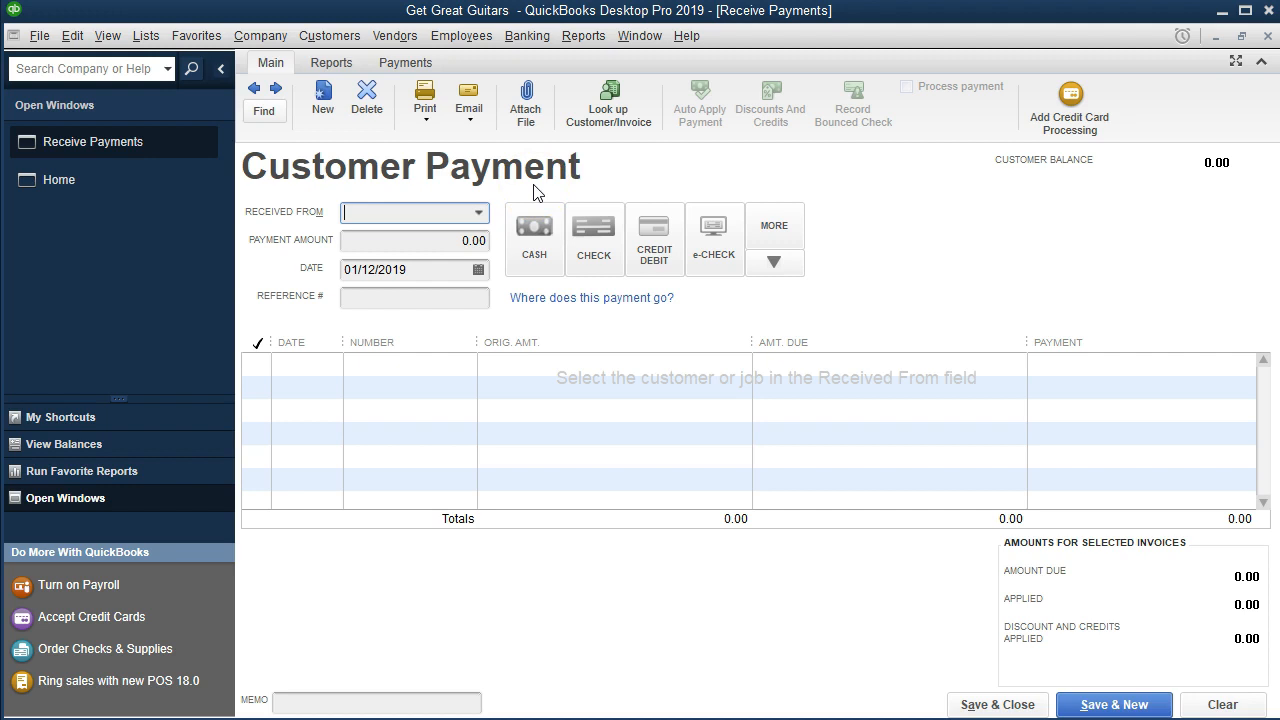
left_click(479, 213)
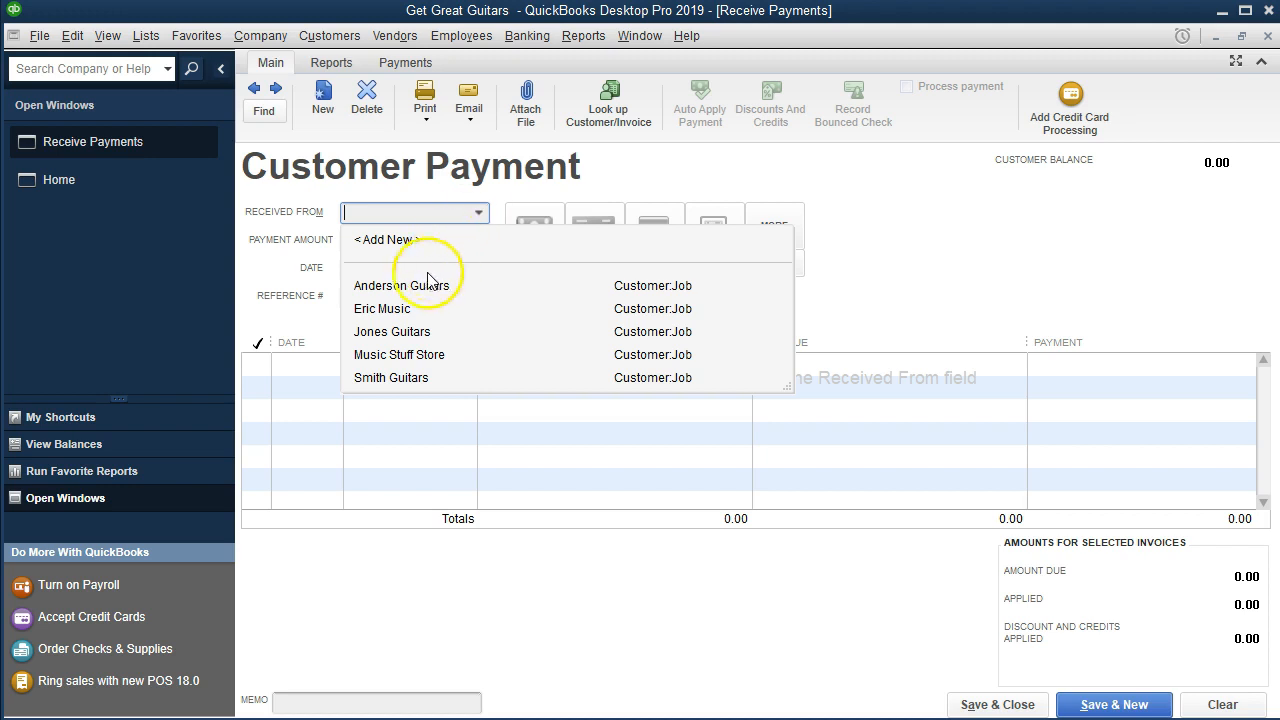
type("Anderson Guitars")
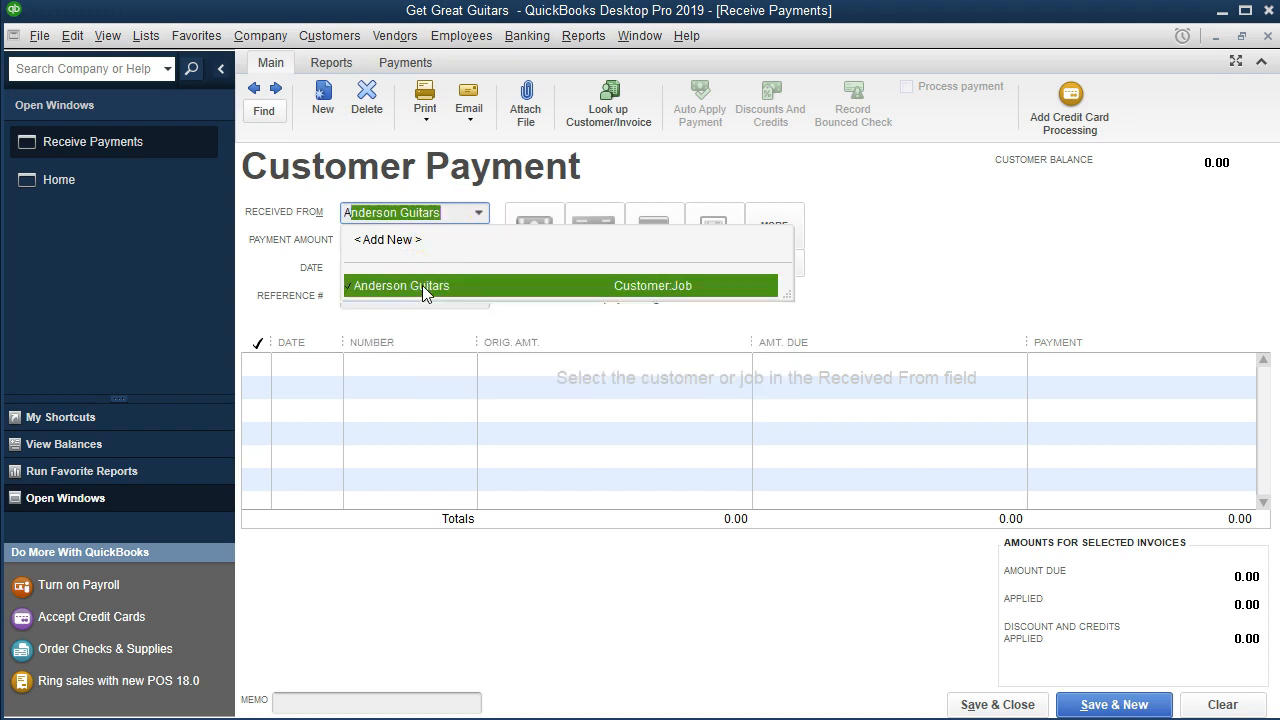
left_click(422, 286)
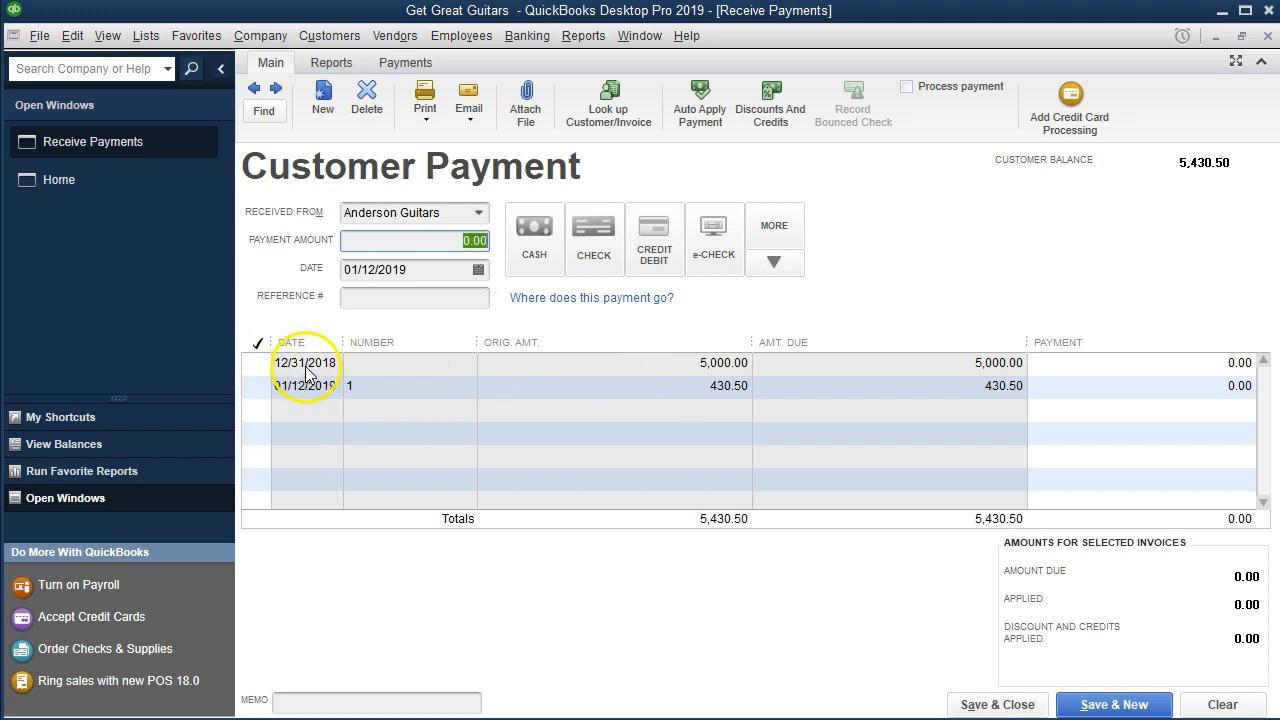
Apply the payment to the 12/31/2018 invoice, keeping automatic amount calculation on without future messages, and view that invoice.
left_click(259, 363)
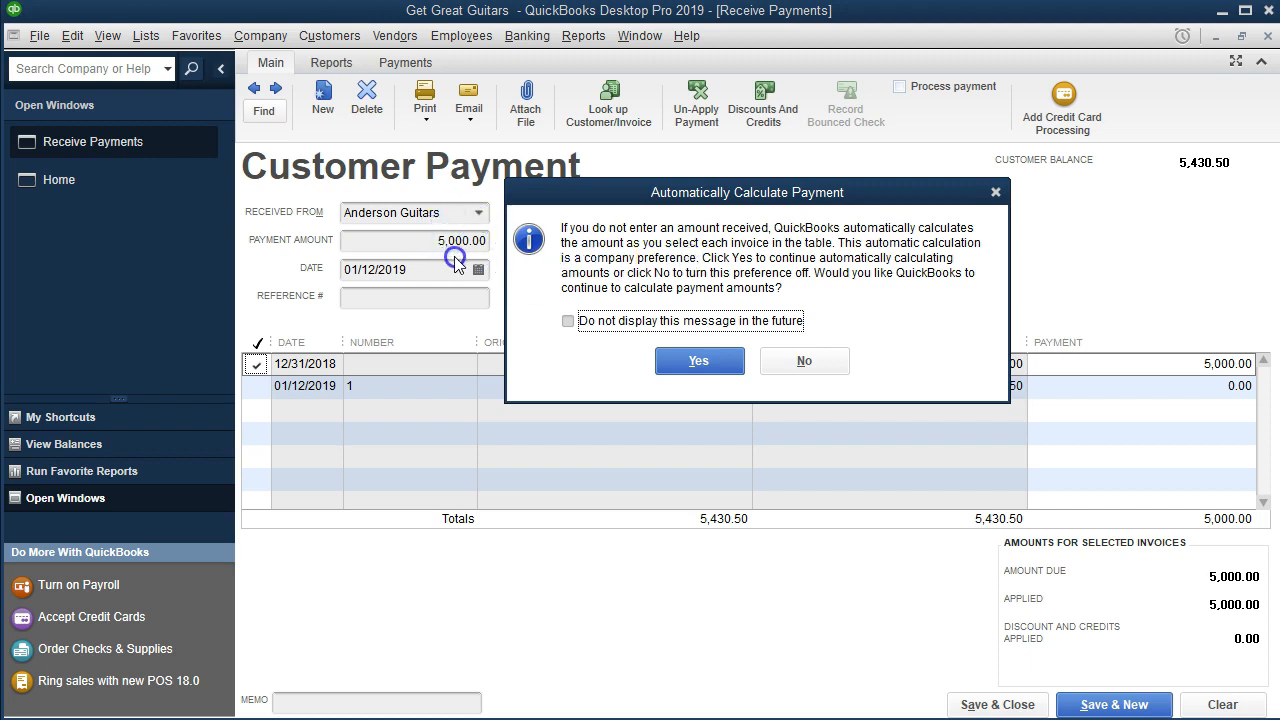
left_click(568, 321)
left_click(684, 361)
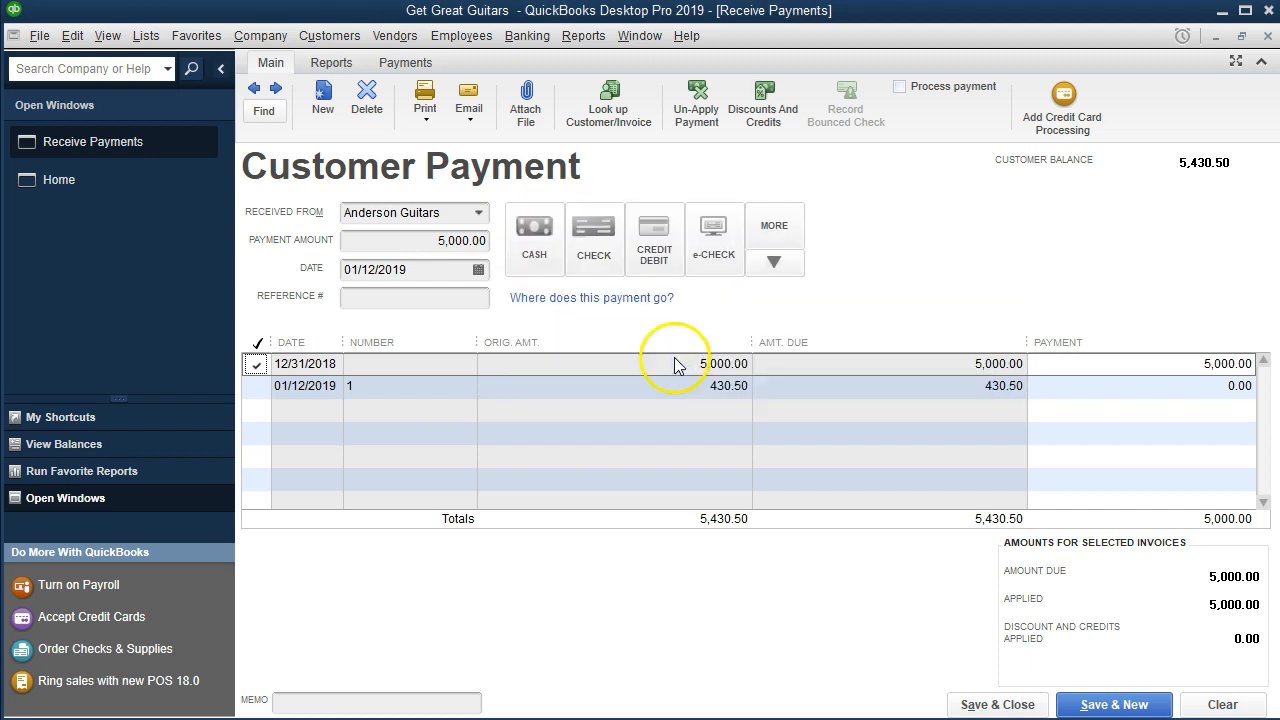
double_click(301, 364)
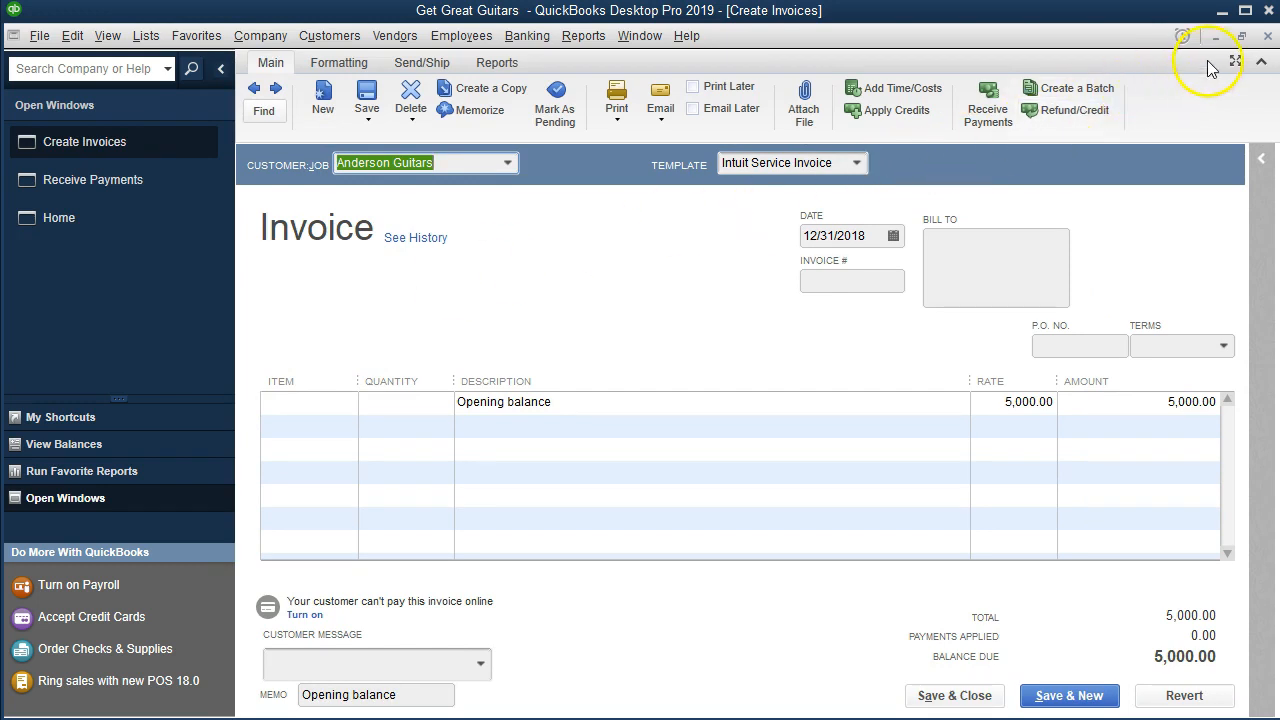
left_click(1267, 35)
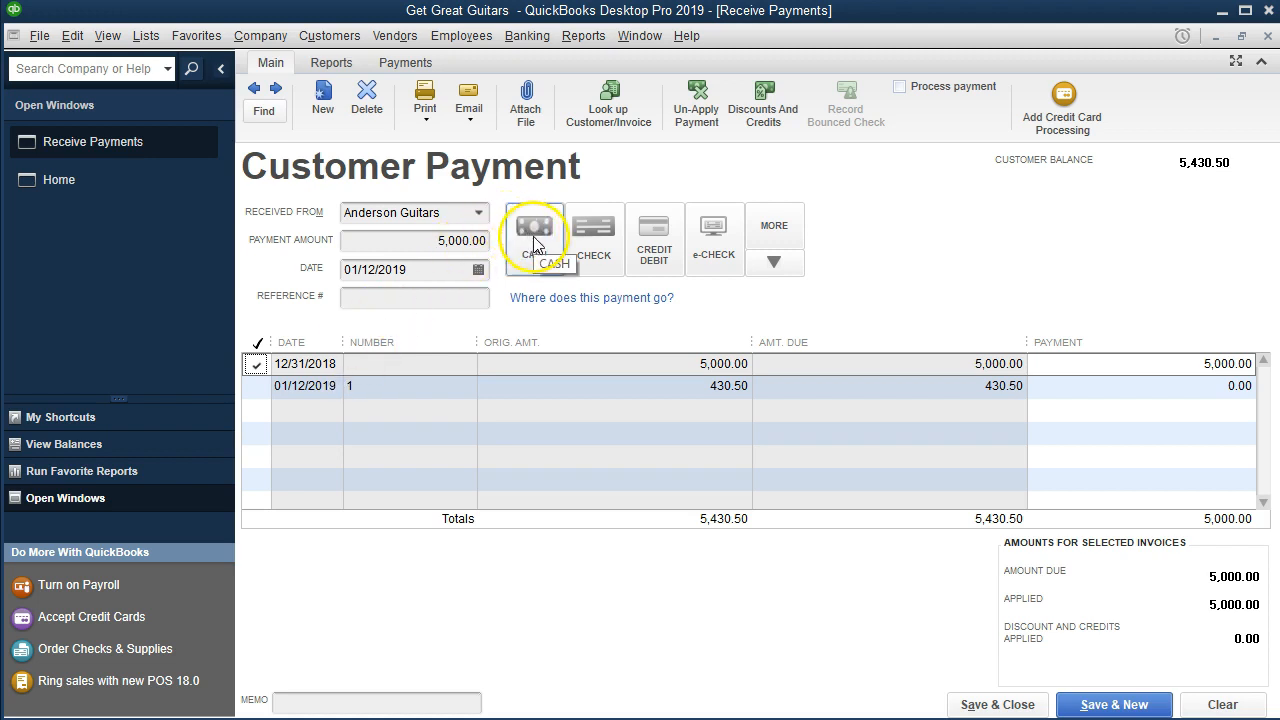
Set the payment method to check with check number 8755.
left_click(592, 240)
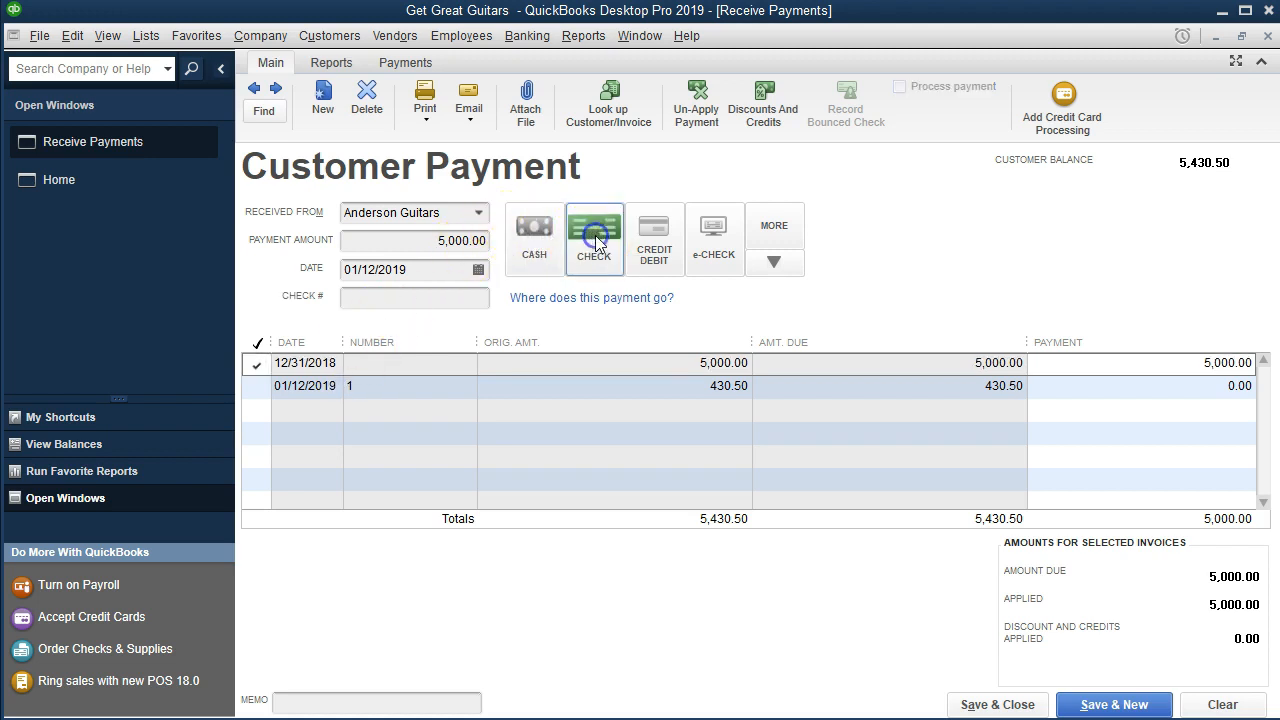
left_click(422, 297)
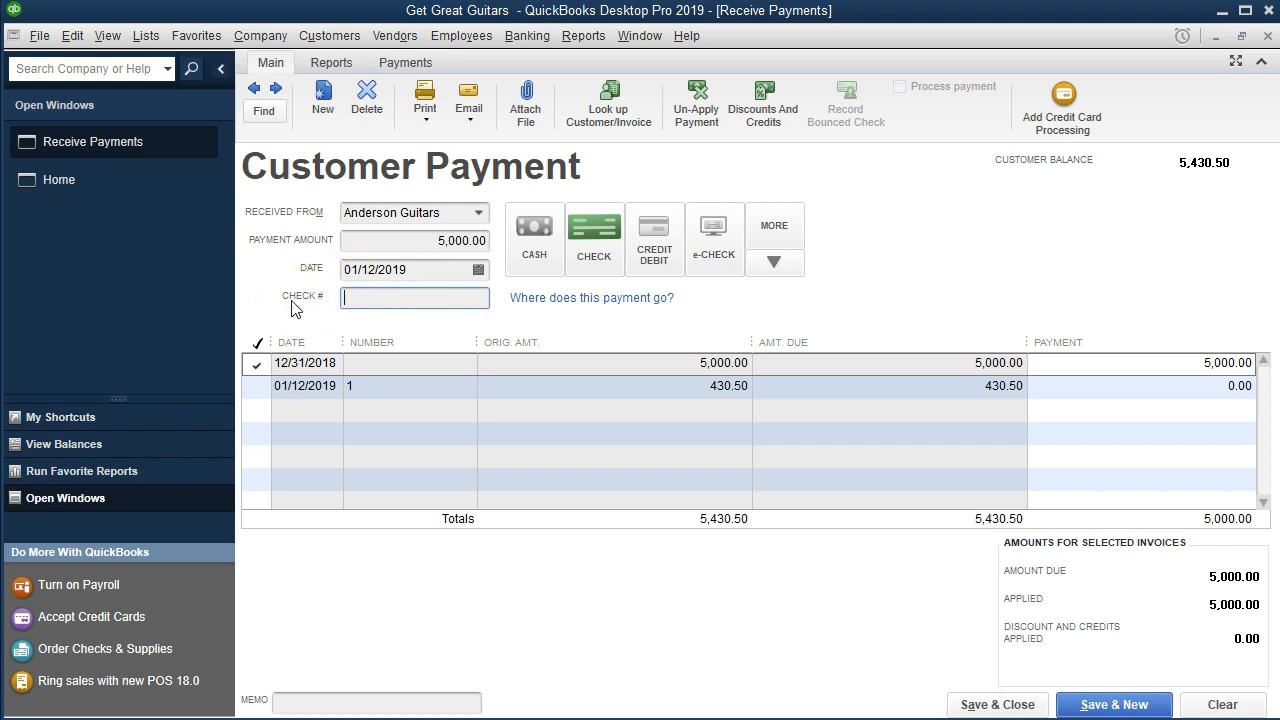
type("8755")
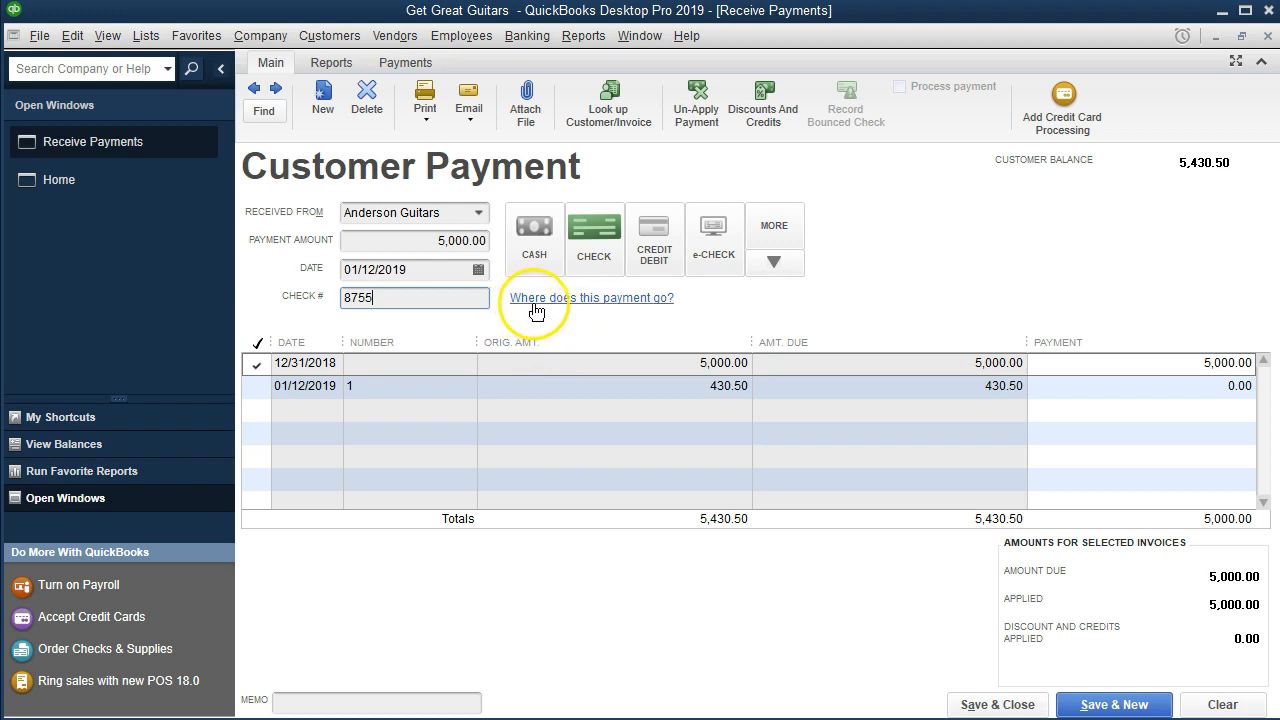
Consult the help article on where customer payments go, and save and close the payment.
left_click(645, 300)
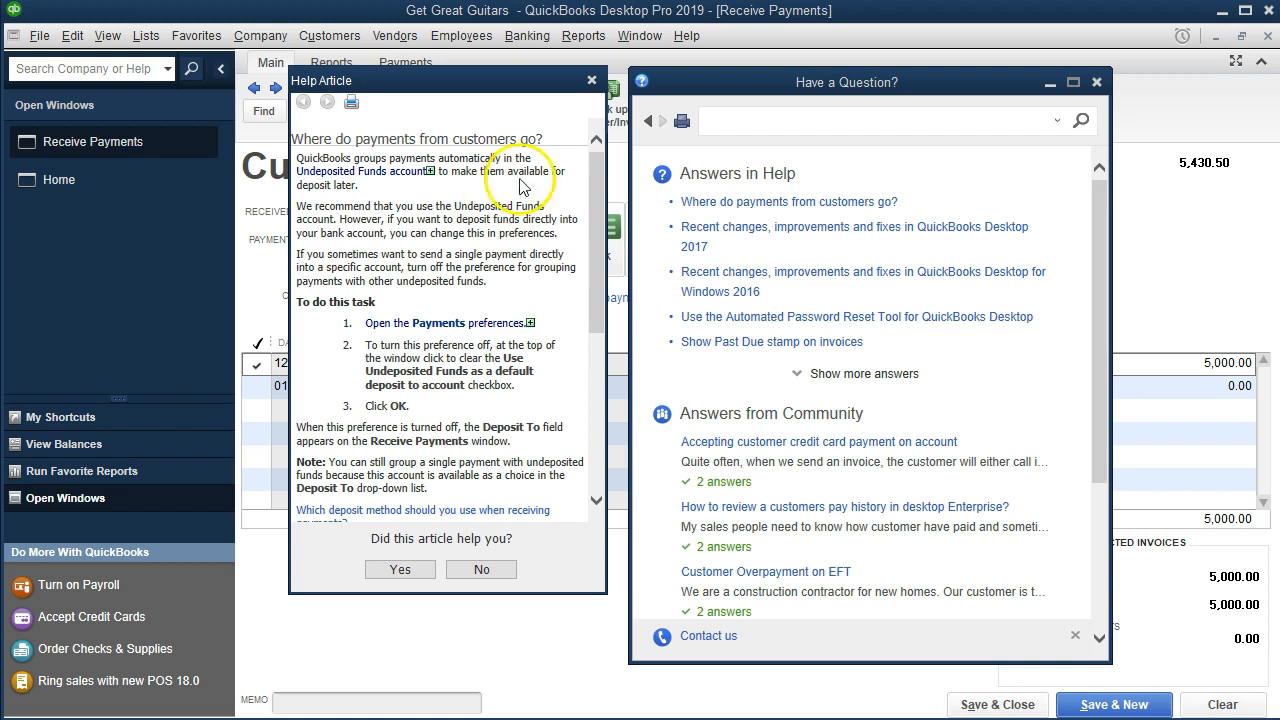
left_click(591, 81)
left_click(1096, 82)
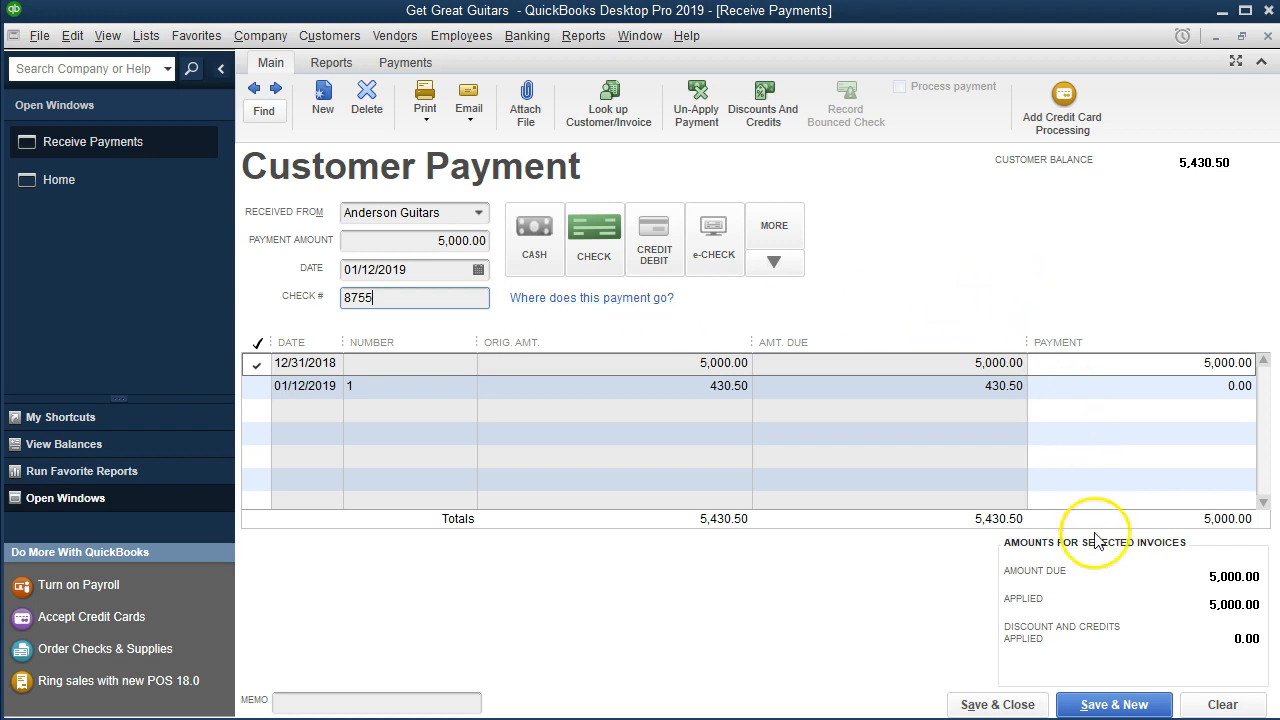
left_click(1025, 706)
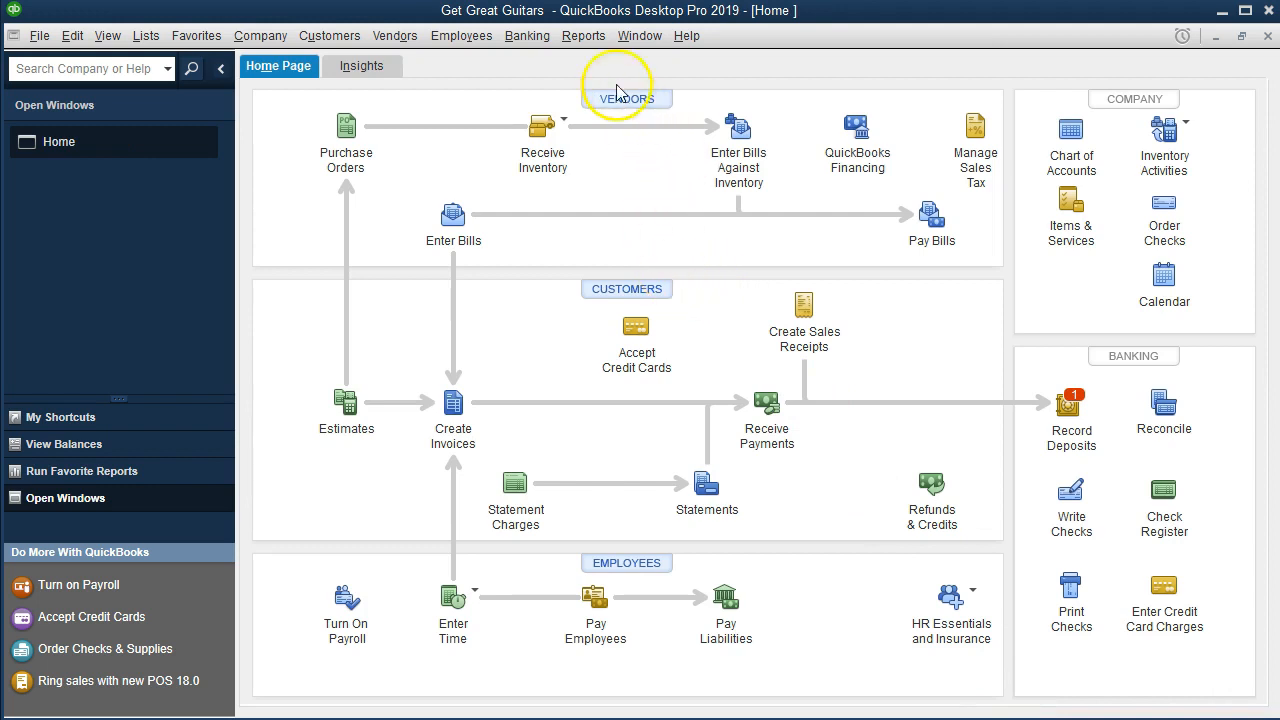
Open the Balance Sheet Standard report from the company and financial reports.
left_click(588, 40)
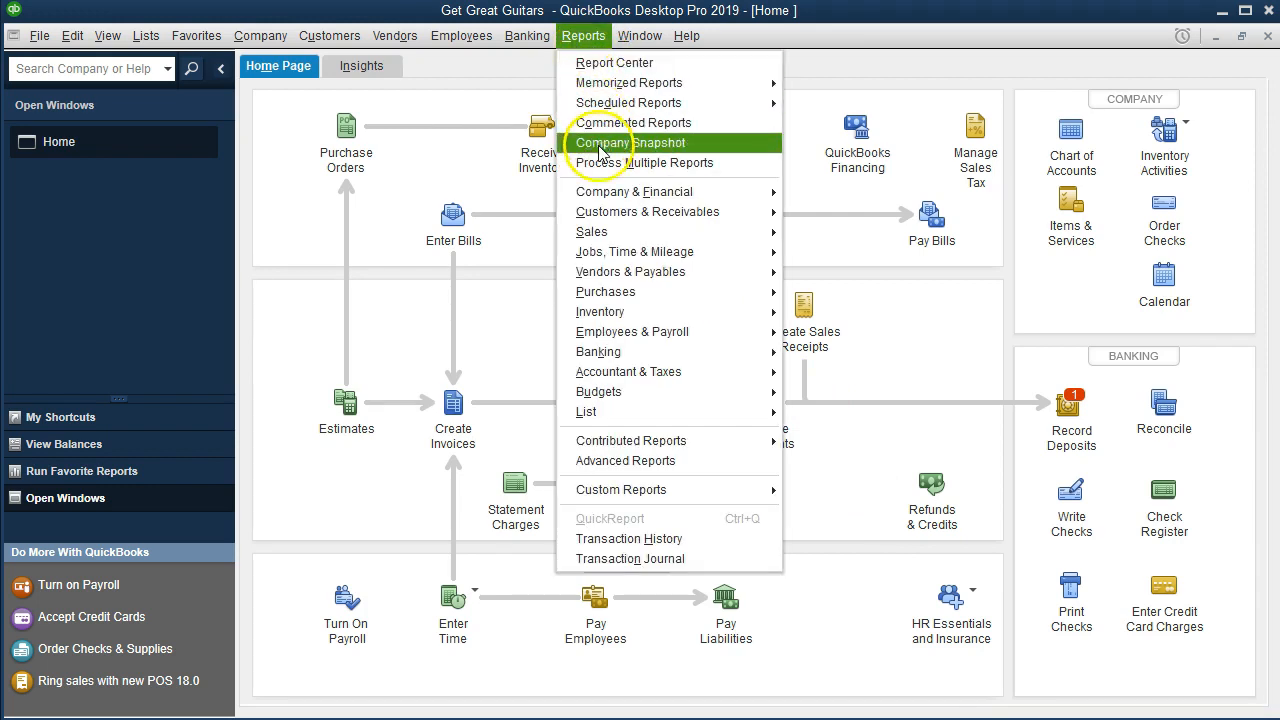
mouse_move(700, 193)
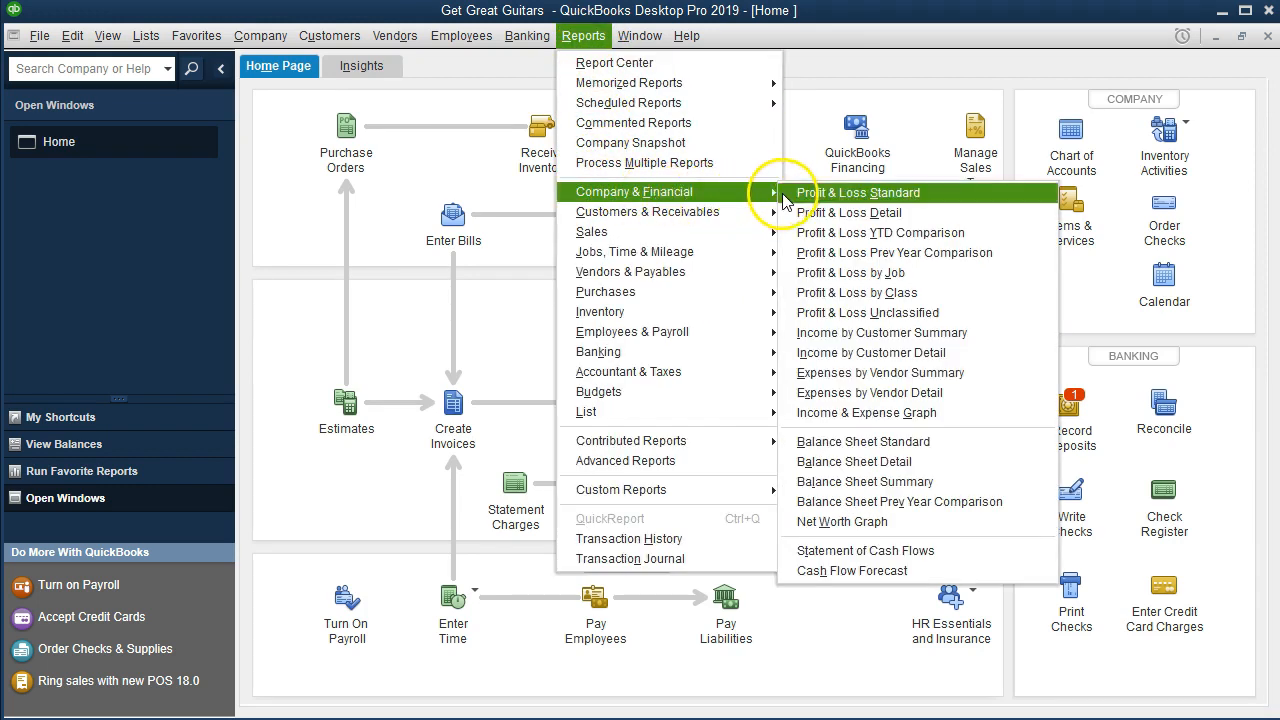
left_click(951, 442)
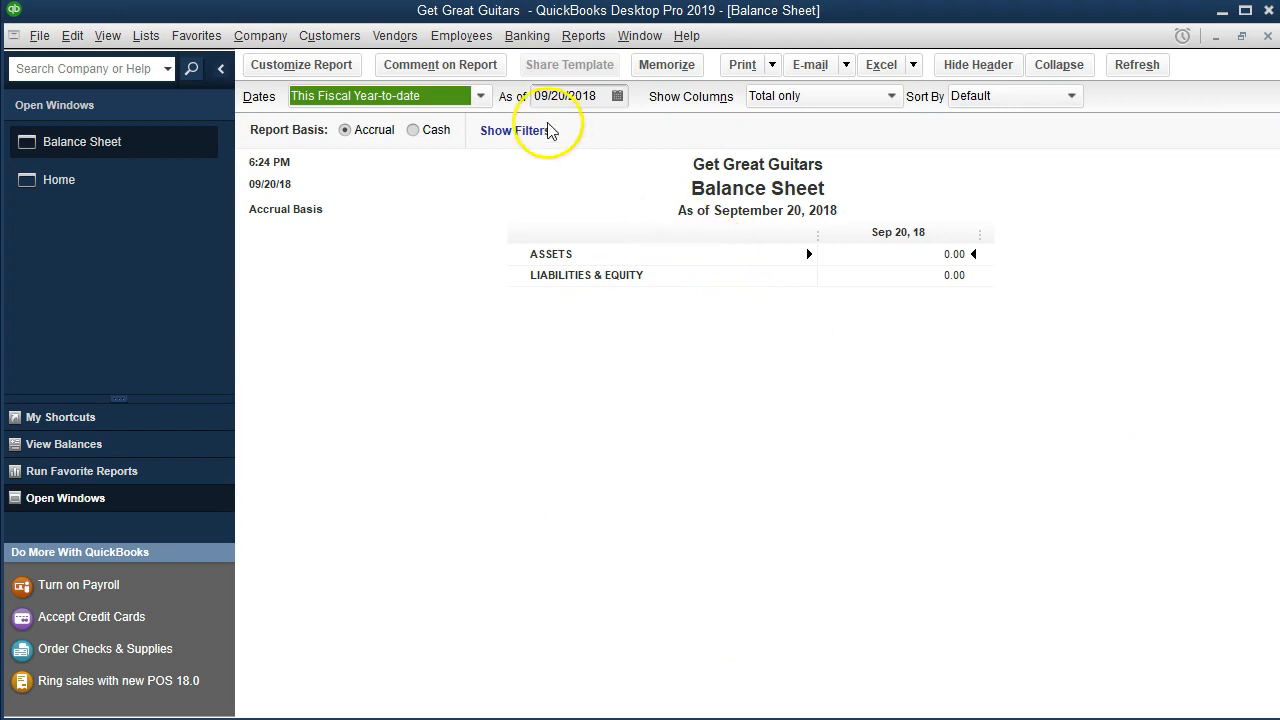
Customize the Balance Sheet's date range to run from 01/01/2019 to 12/31/2019.
left_click(302, 65)
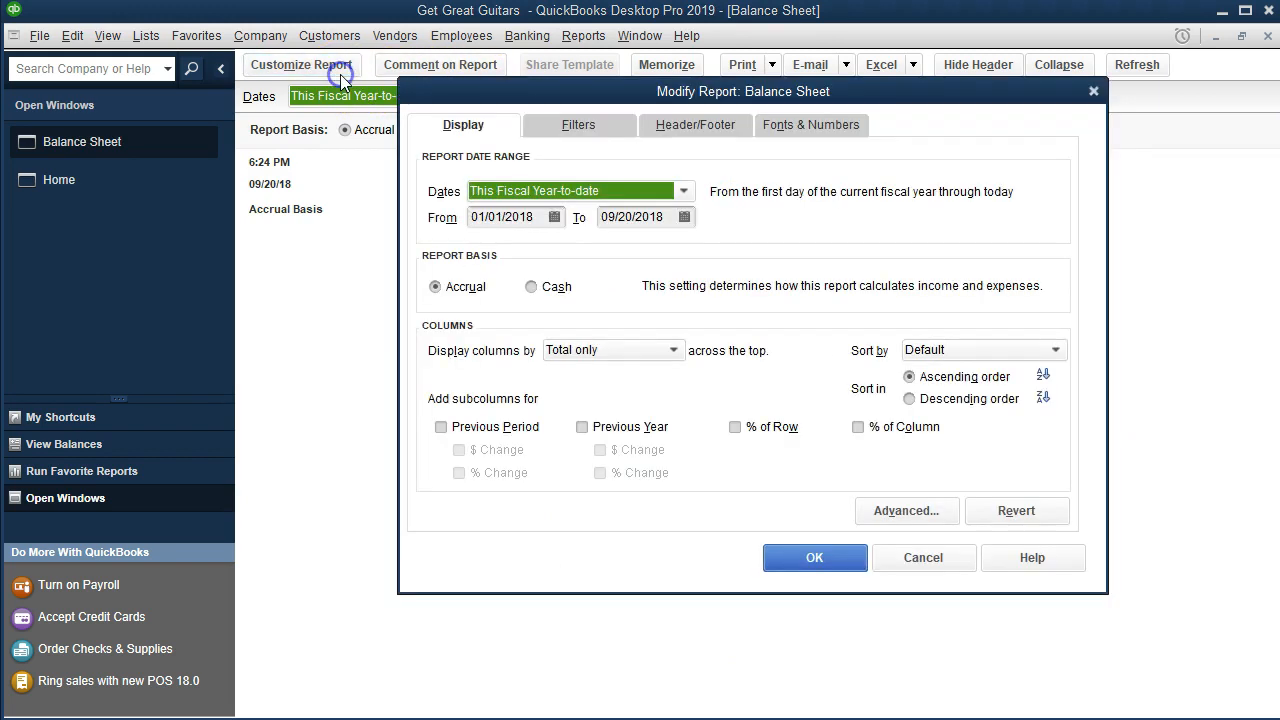
key("Tab")
type("010119")
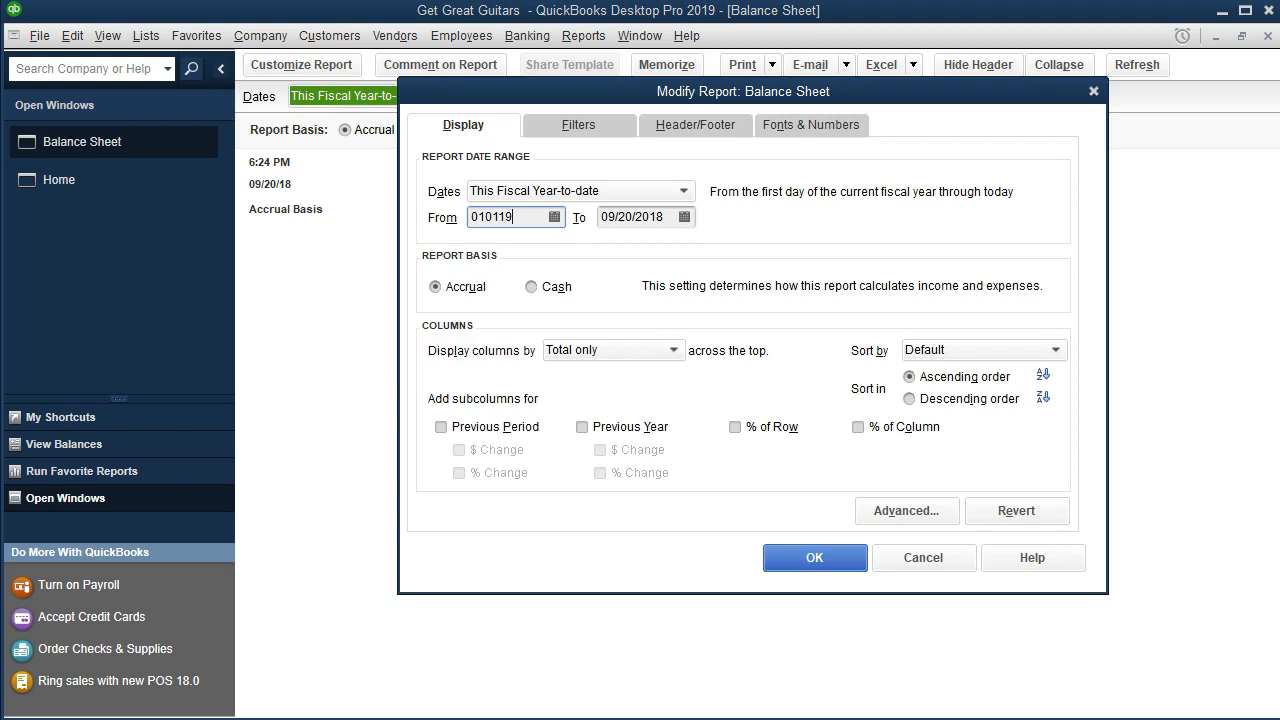
key("Tab")
type("123119")
key("Tab")
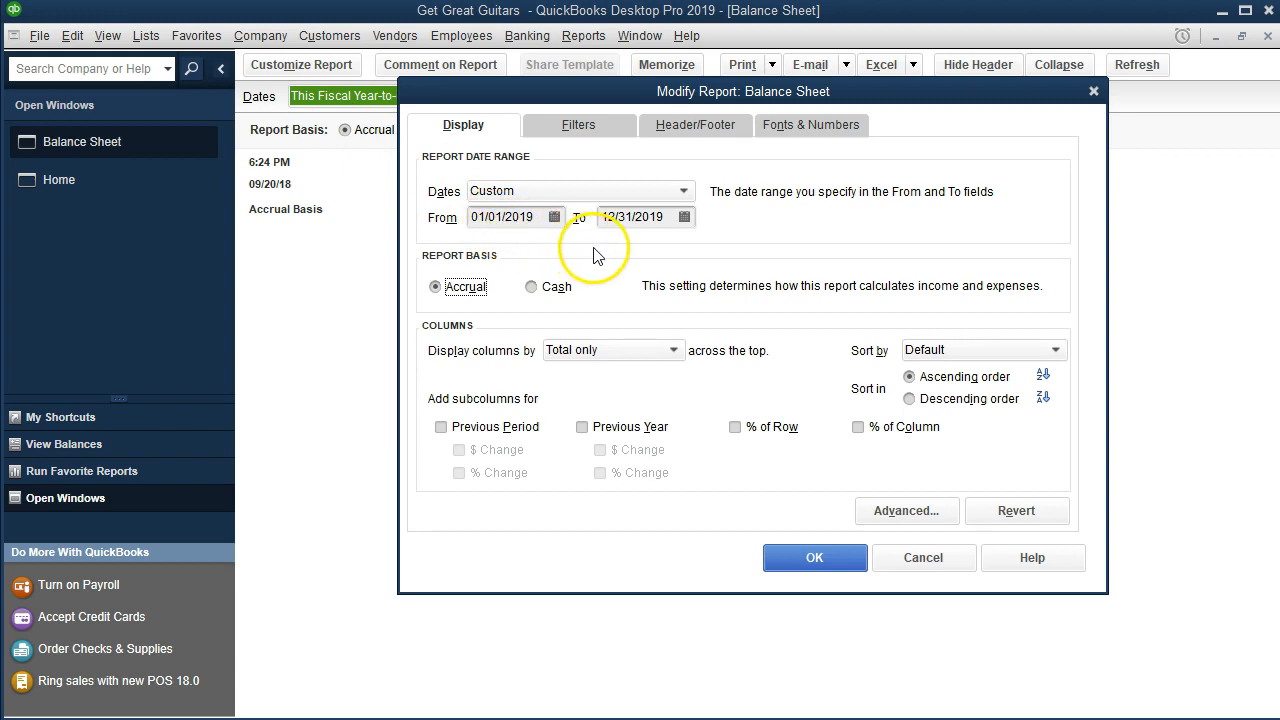
left_click(797, 558)
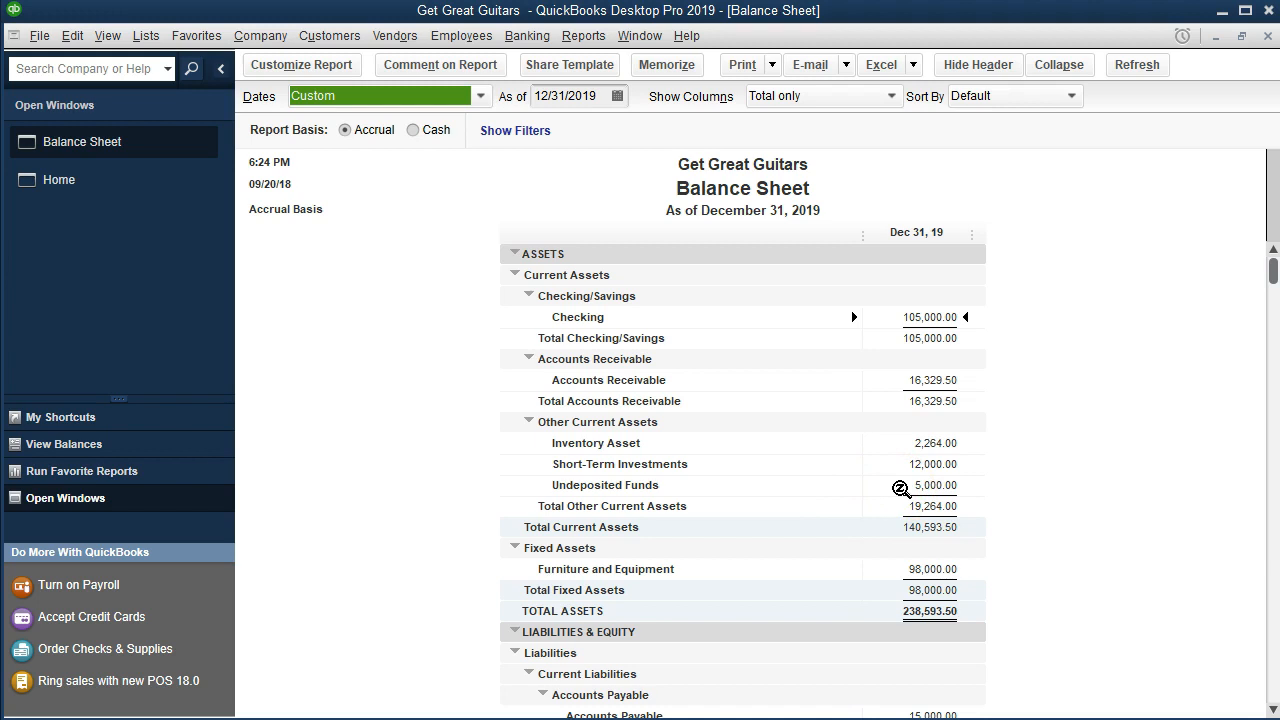
Examine the transactions behind Undeposited Funds and the source payment from Anderson Guitars, and return to the Balance Sheet.
double_click(900, 489)
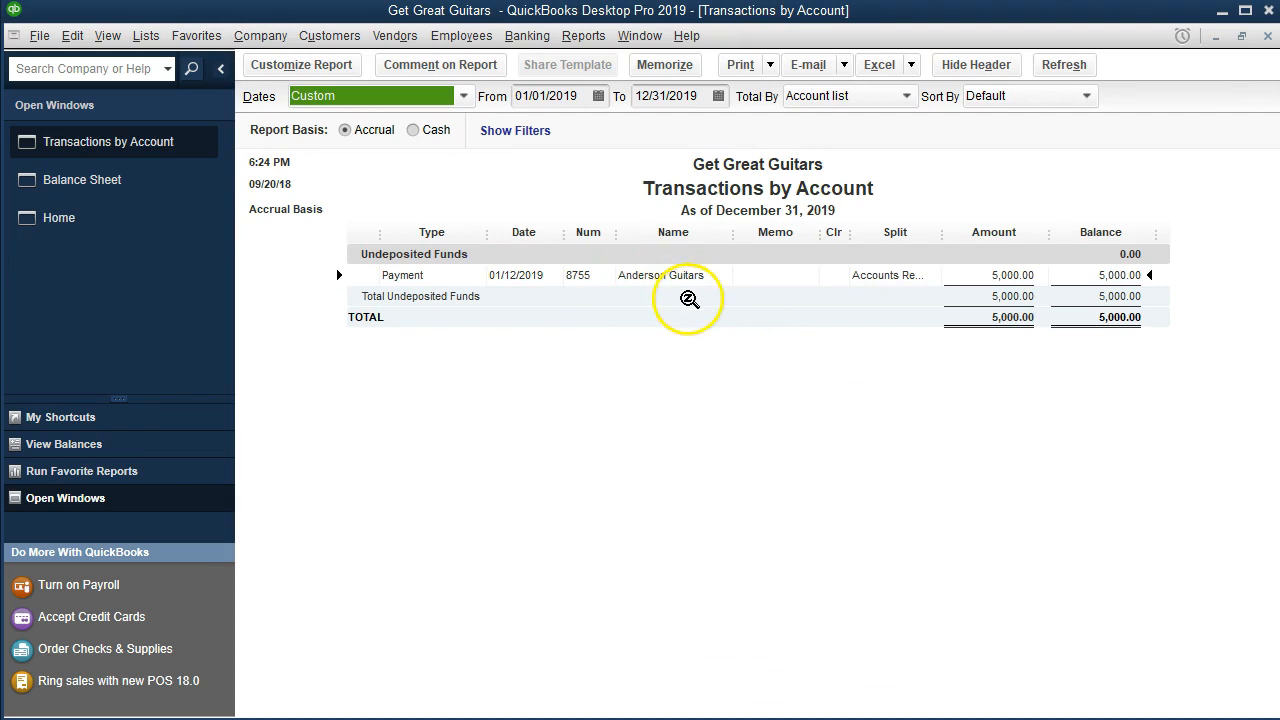
double_click(977, 272)
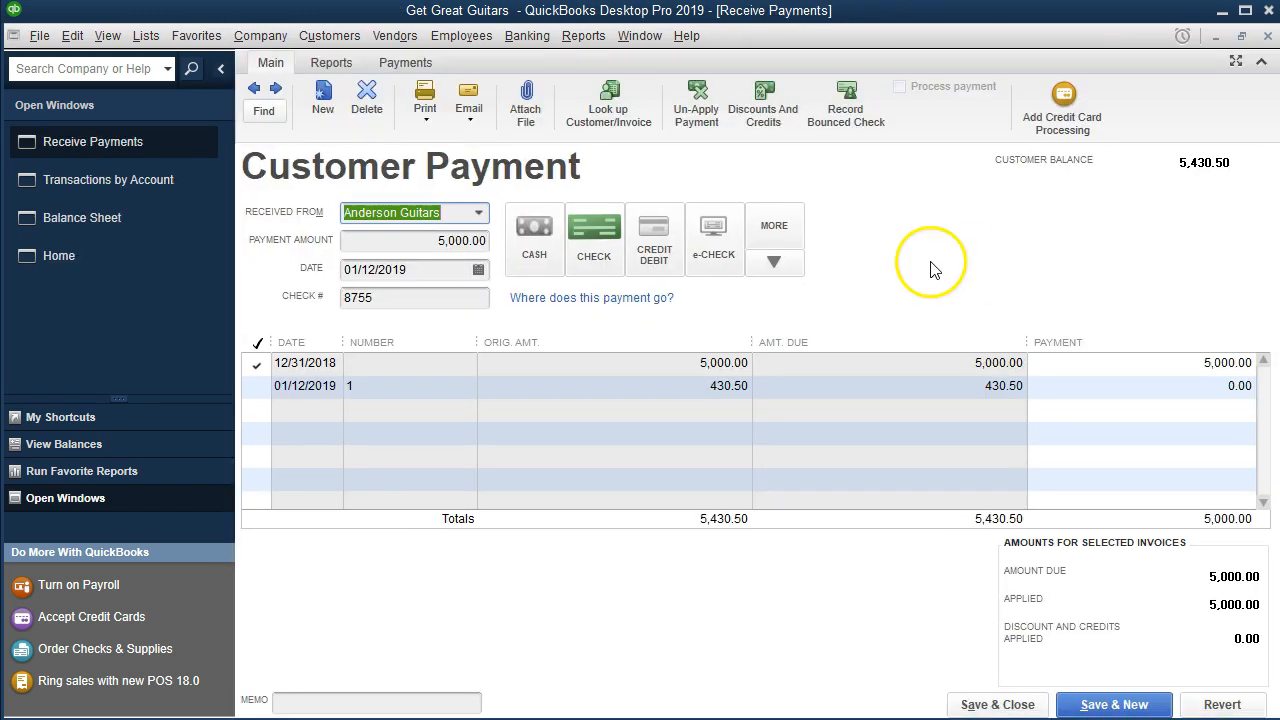
left_click(1267, 36)
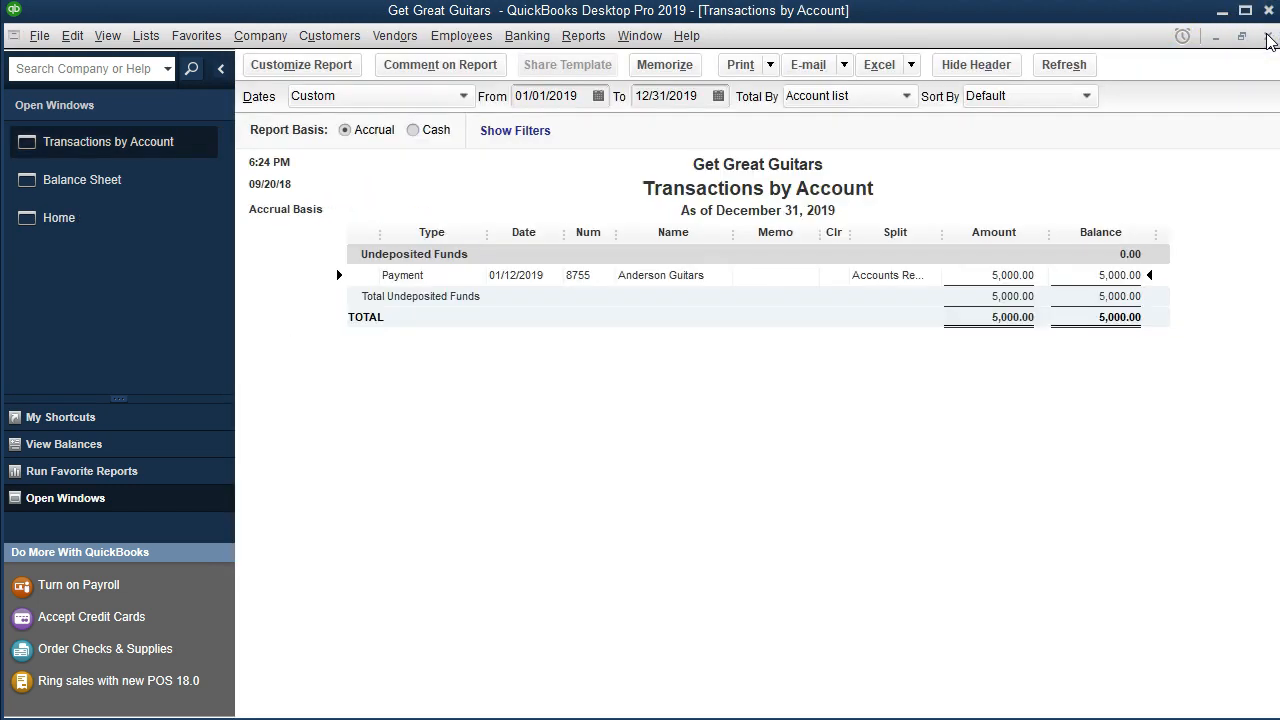
left_click(1267, 37)
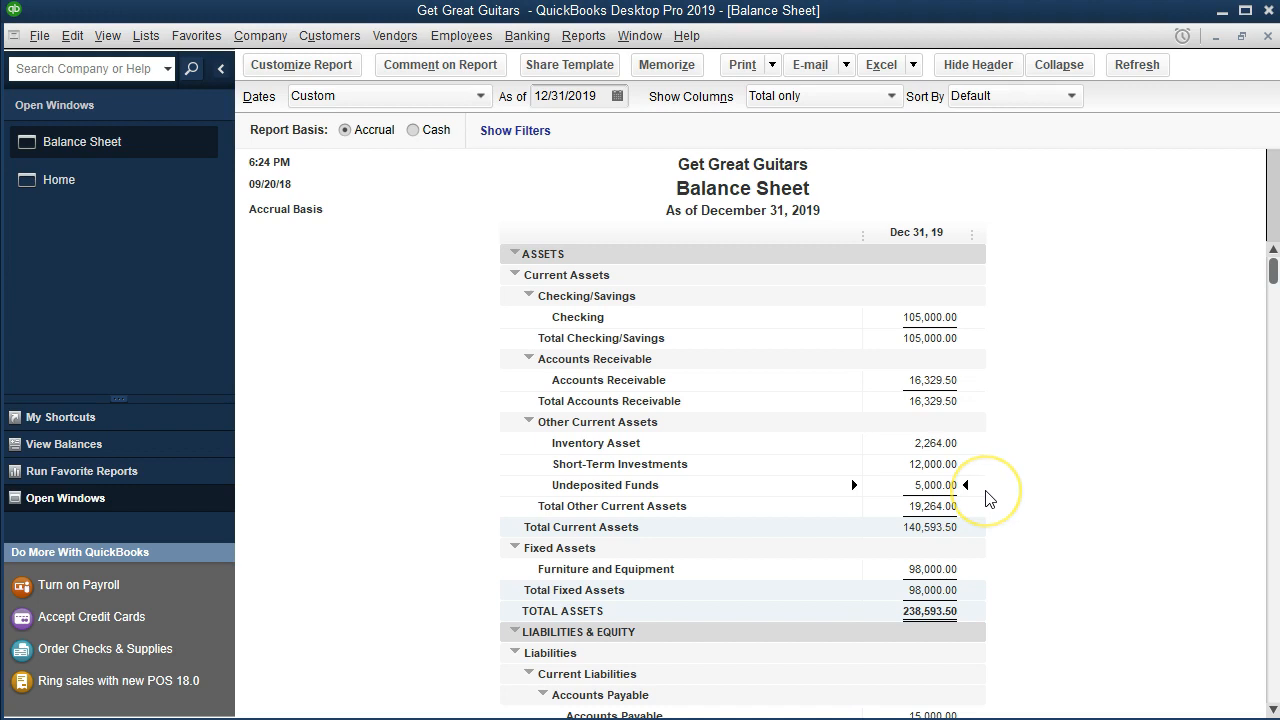
Examine the transactions behind Accounts Receivable and their Anderson Guitars payment record, and return to the Balance Sheet.
scroll(988, 498, "down", 1)
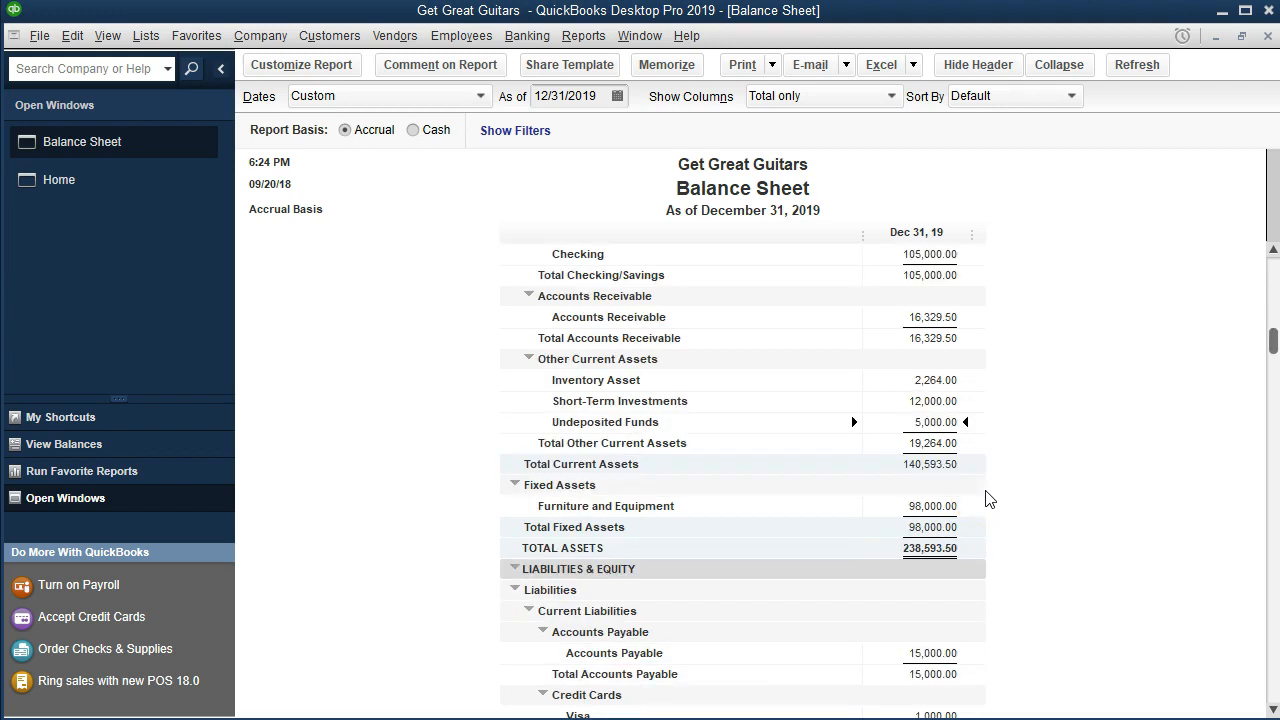
scroll(988, 498, "down", 1)
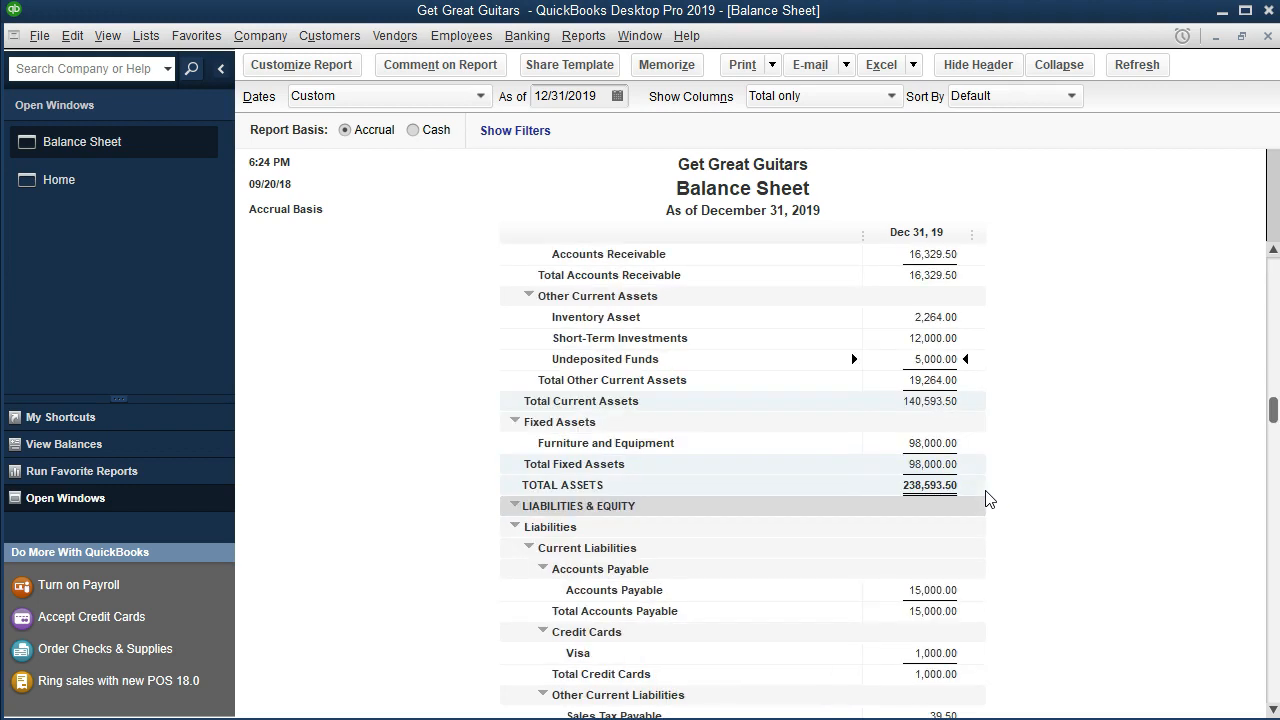
scroll(987, 496, "up", 2)
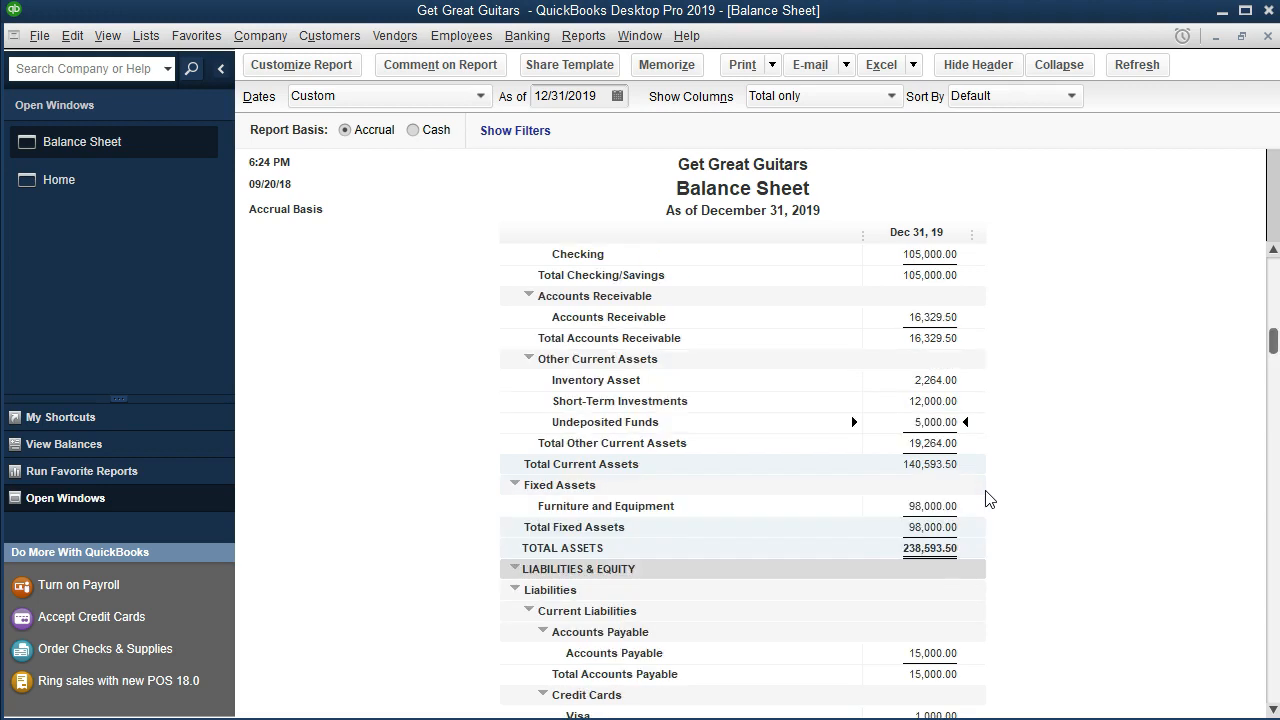
left_click(946, 381)
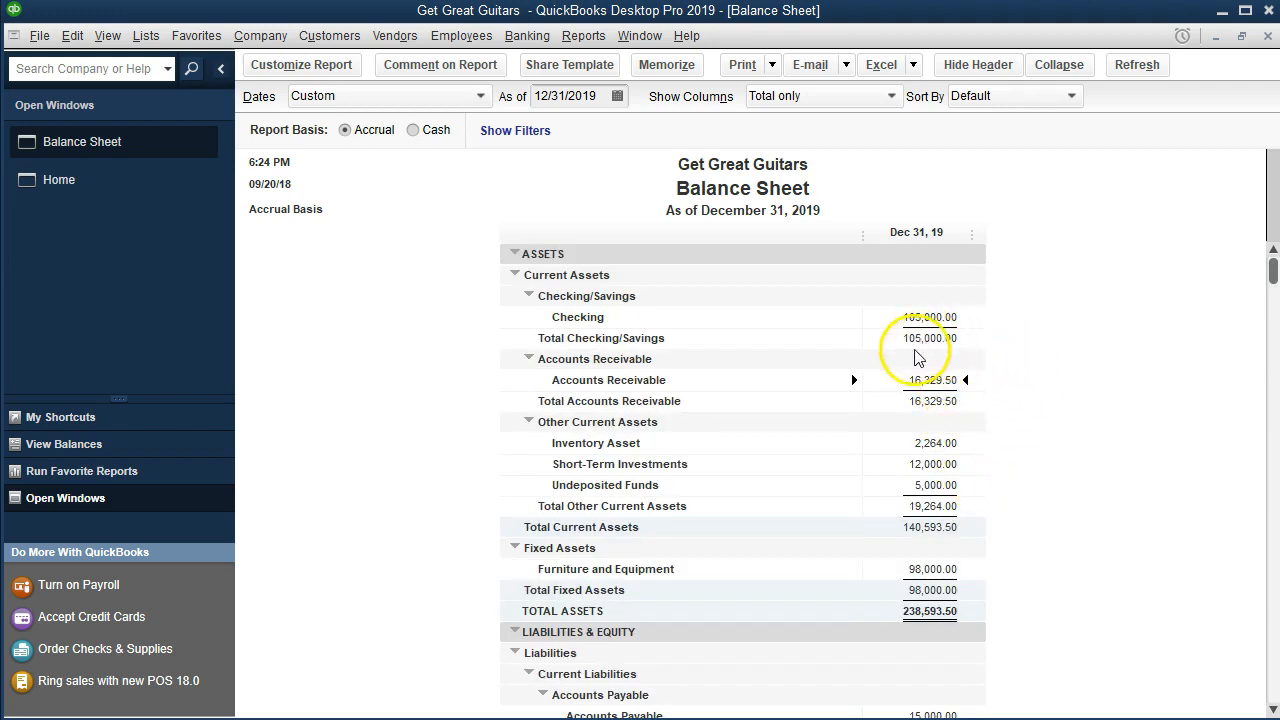
double_click(887, 378)
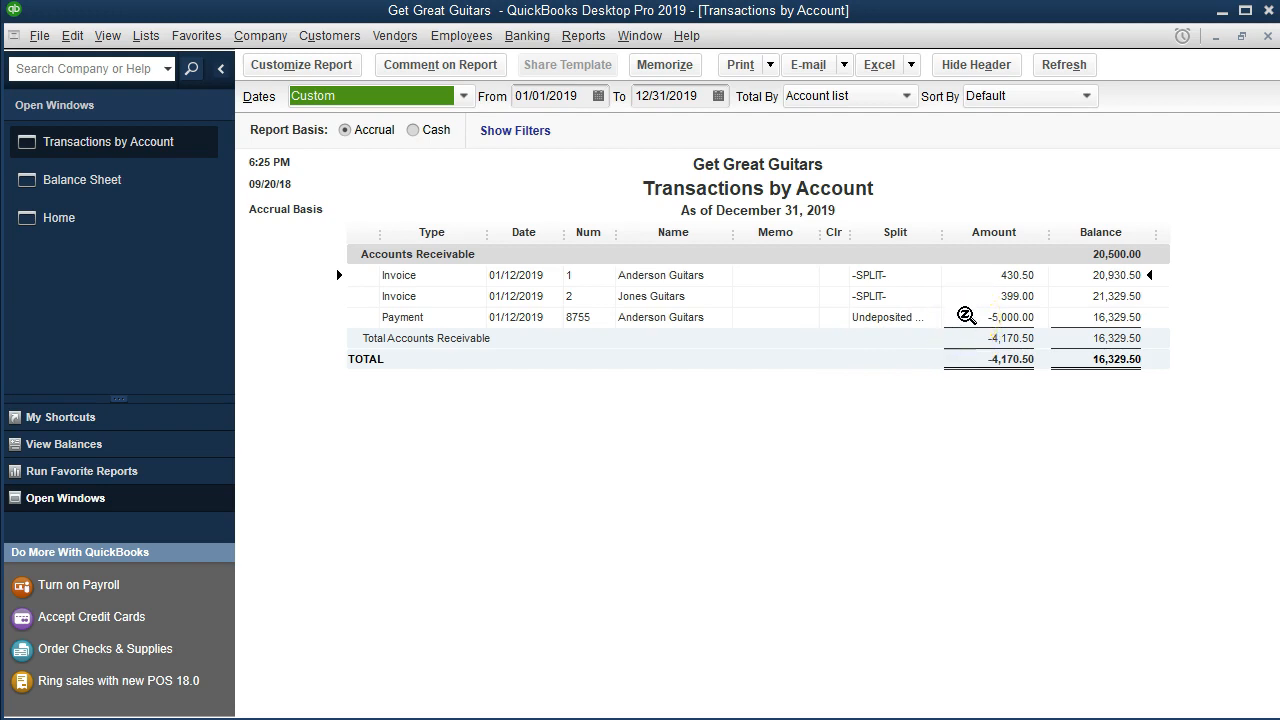
double_click(966, 316)
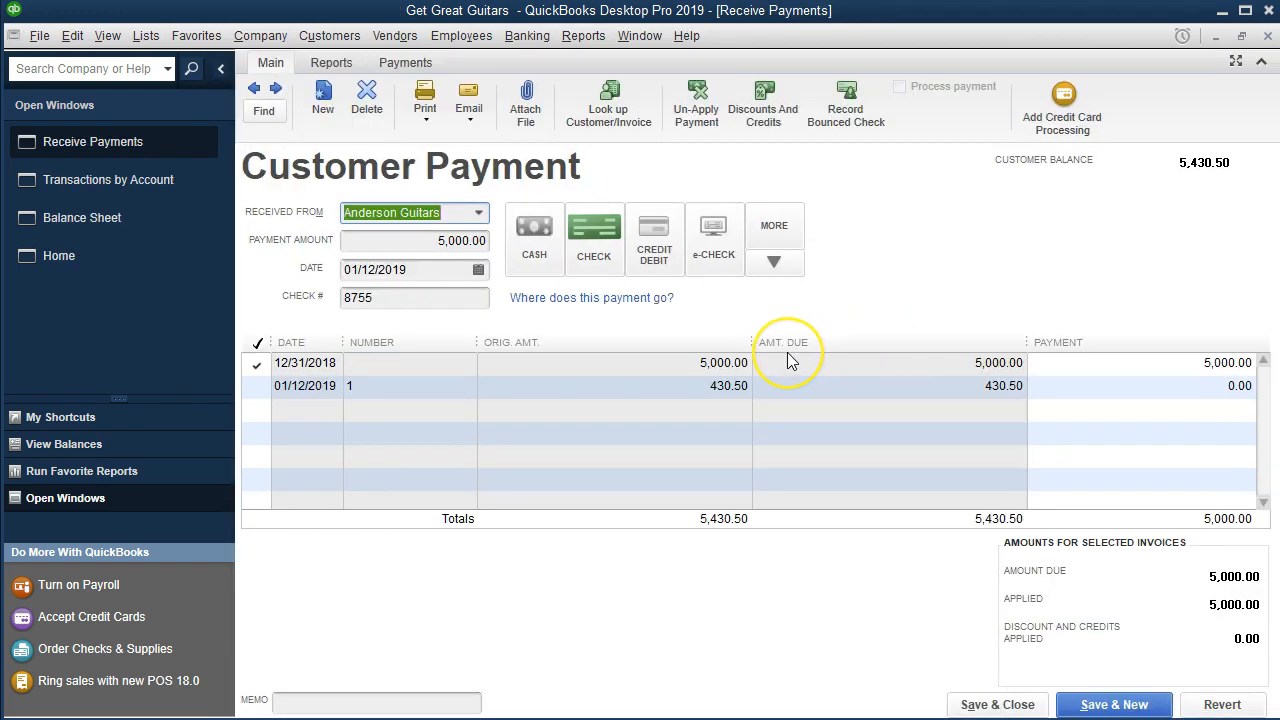
left_click(1267, 38)
left_click(1267, 40)
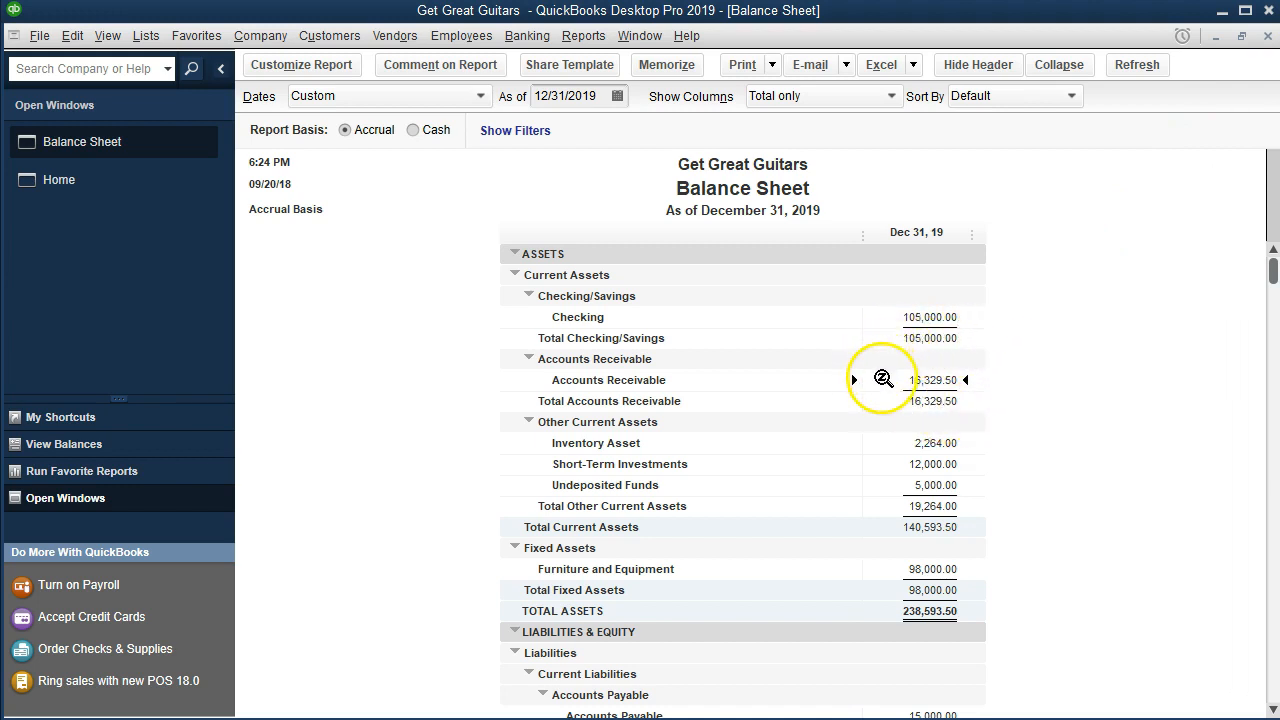
Open the Customer Balance Detail report from the customers and receivables reports.
left_click(580, 36)
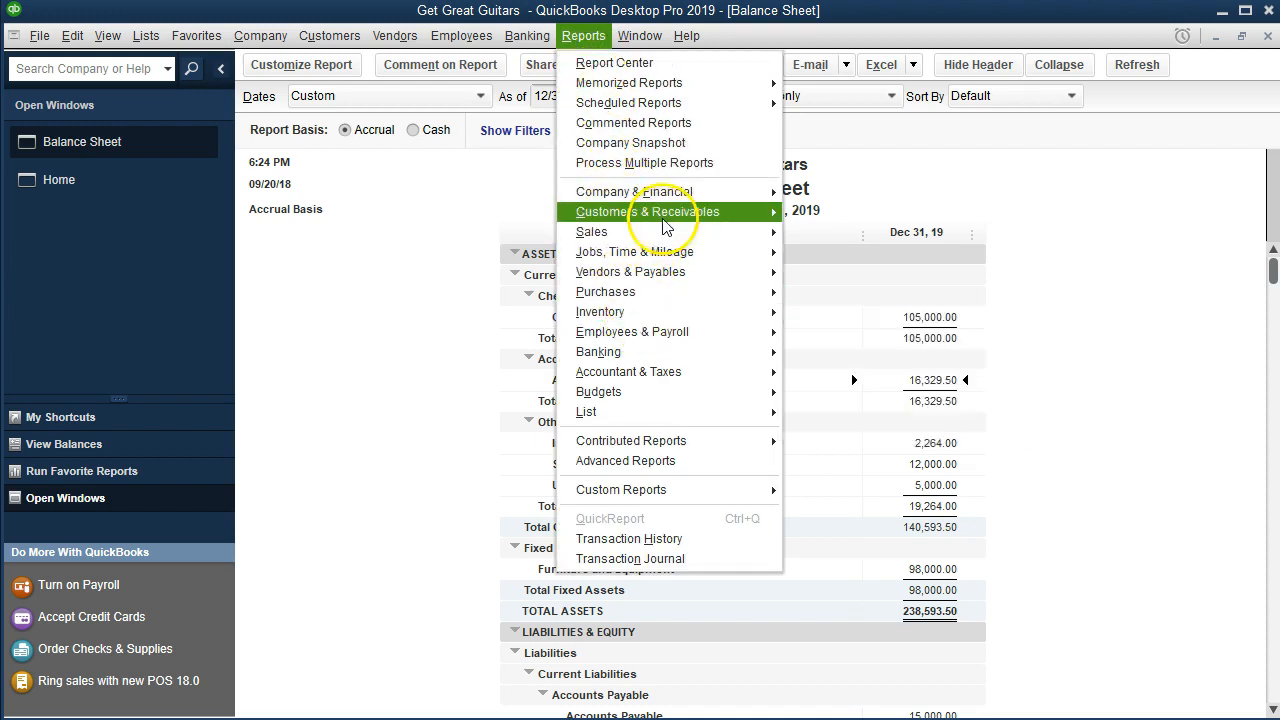
mouse_move(720, 214)
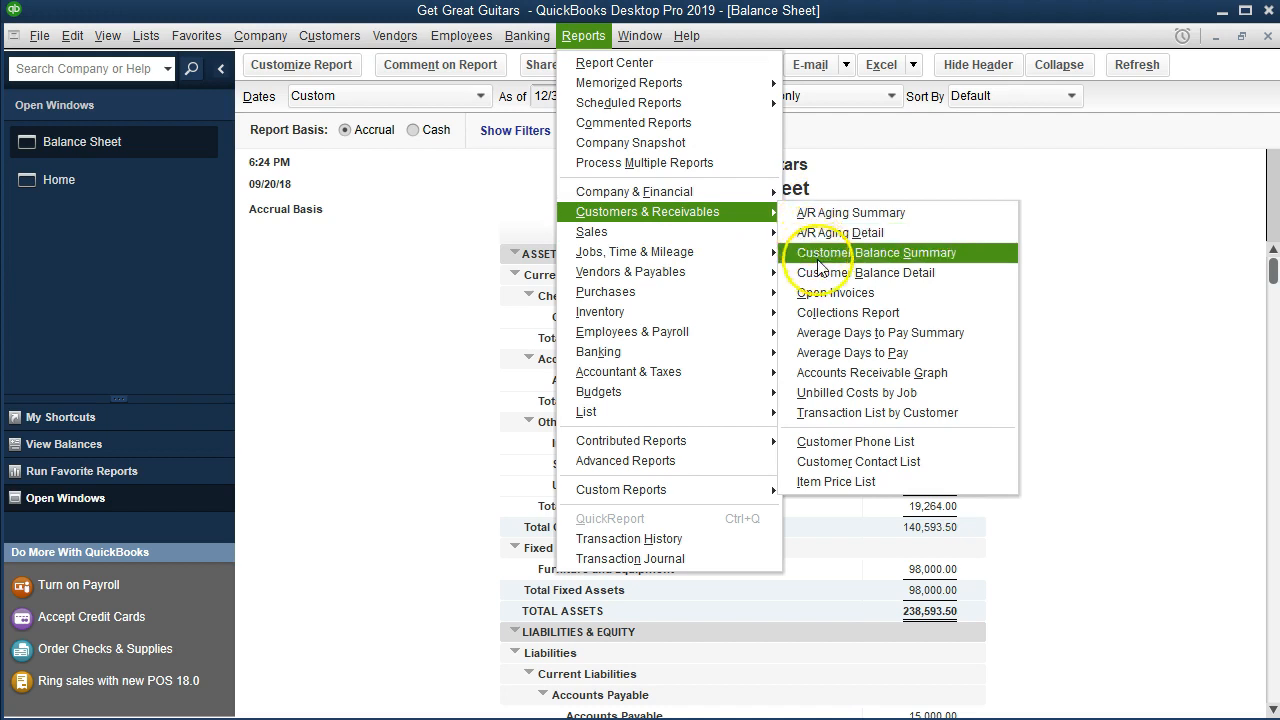
left_click(970, 283)
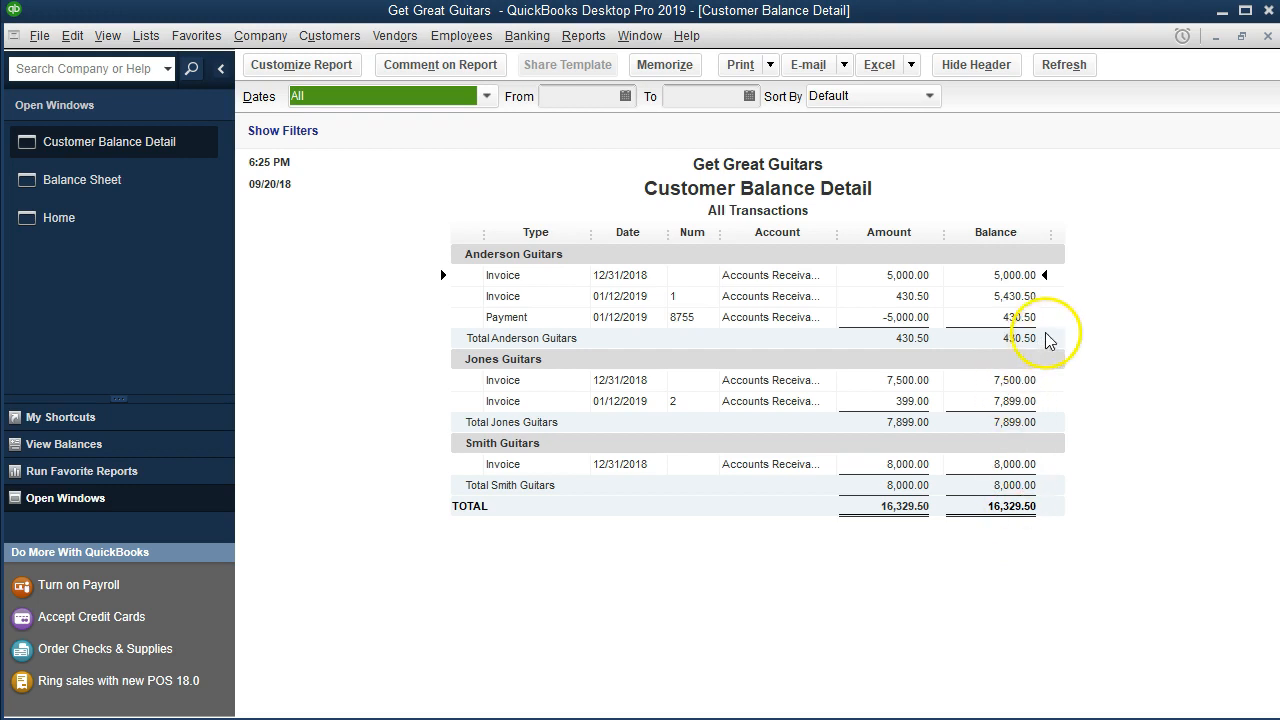
Examine the Anderson Guitars invoices and the source record of the customer's payment, and return to the Balance Sheet.
left_click(1030, 274)
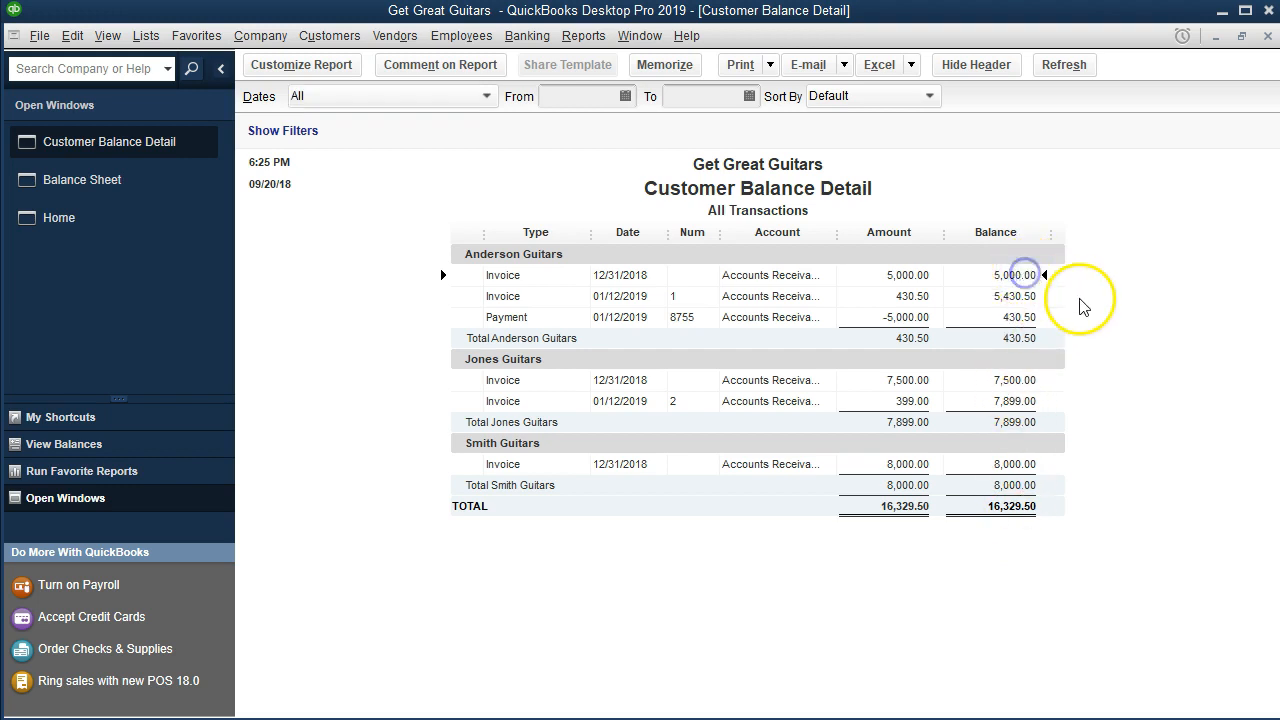
left_click(918, 319)
left_click(909, 276)
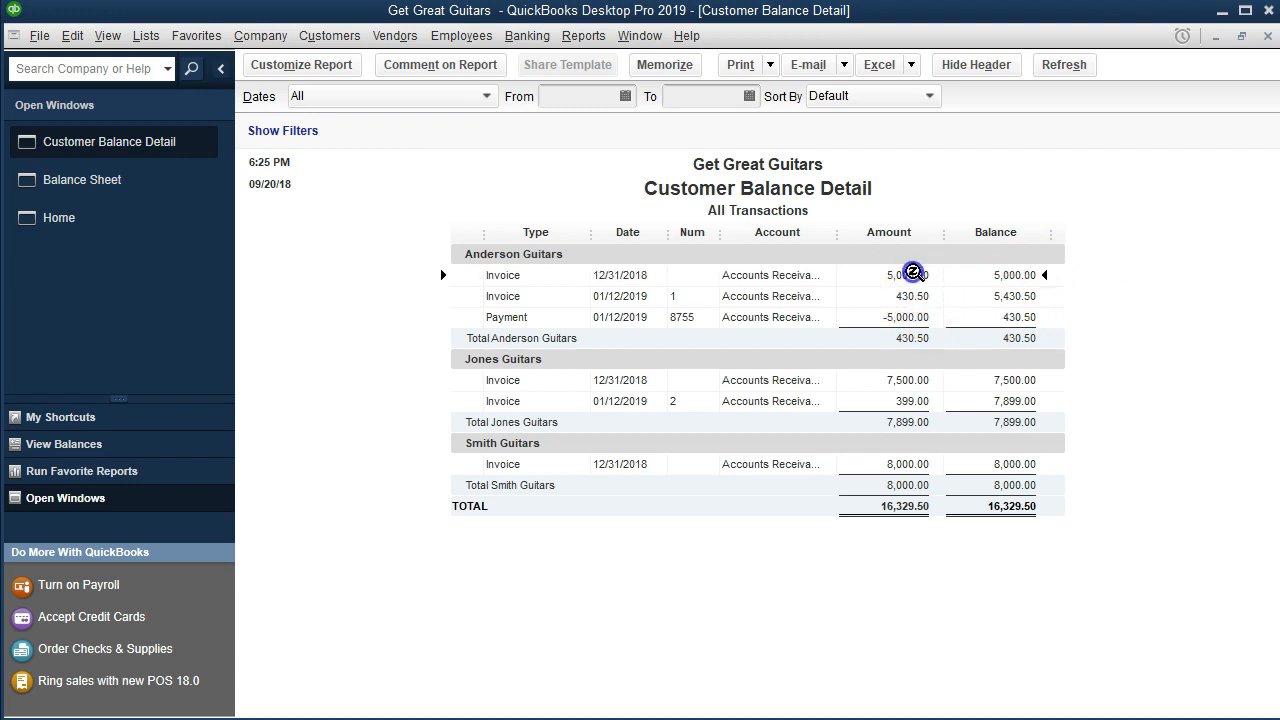
left_click(913, 319)
left_click(896, 317)
double_click(896, 317)
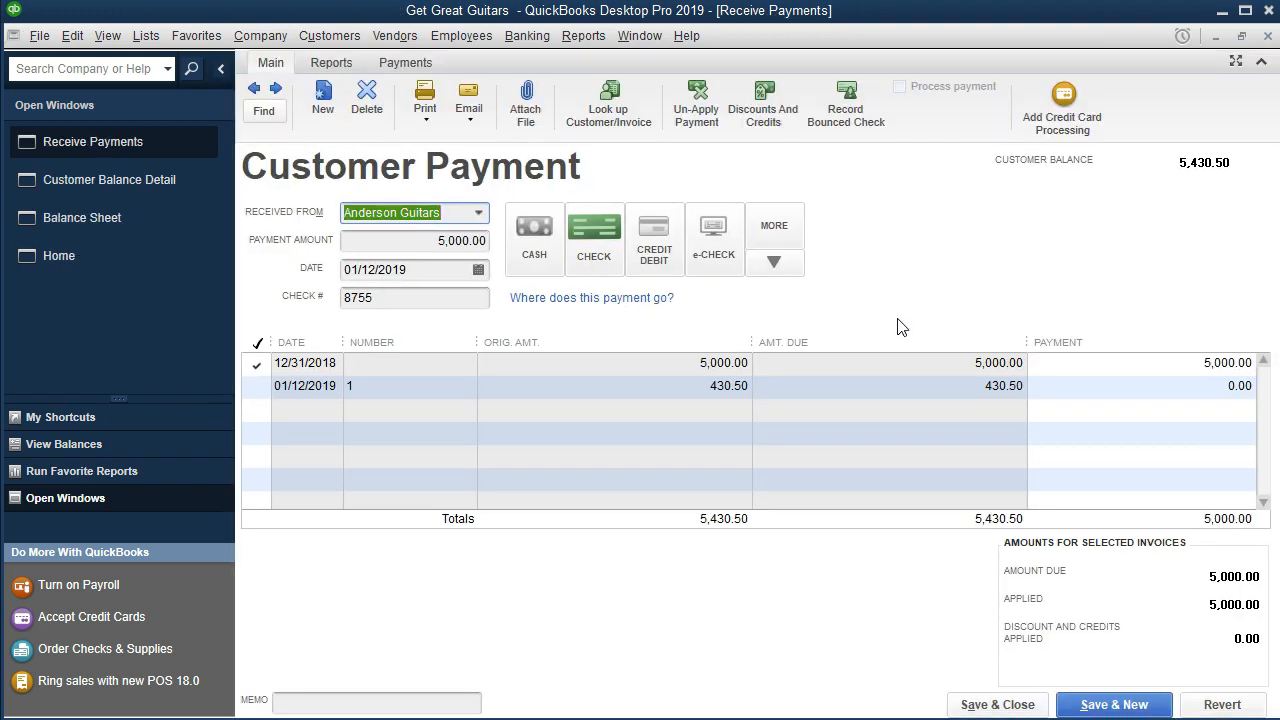
left_click(1266, 37)
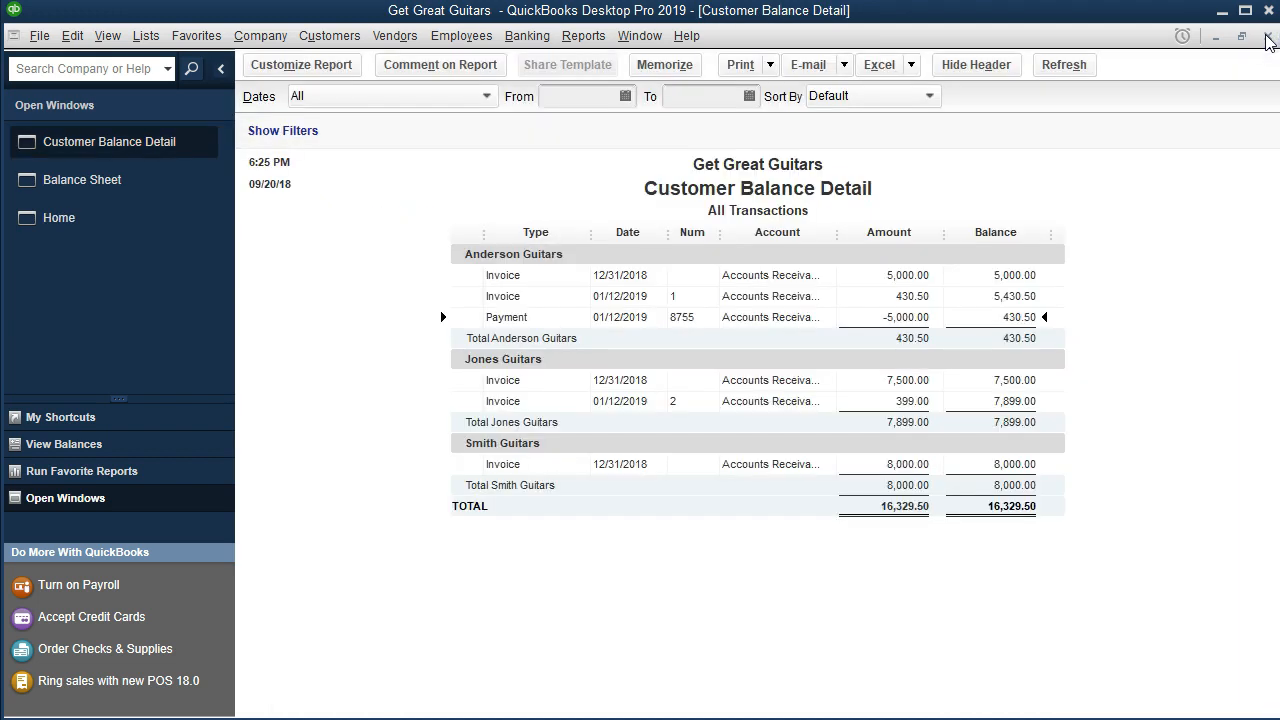
left_click(1266, 37)
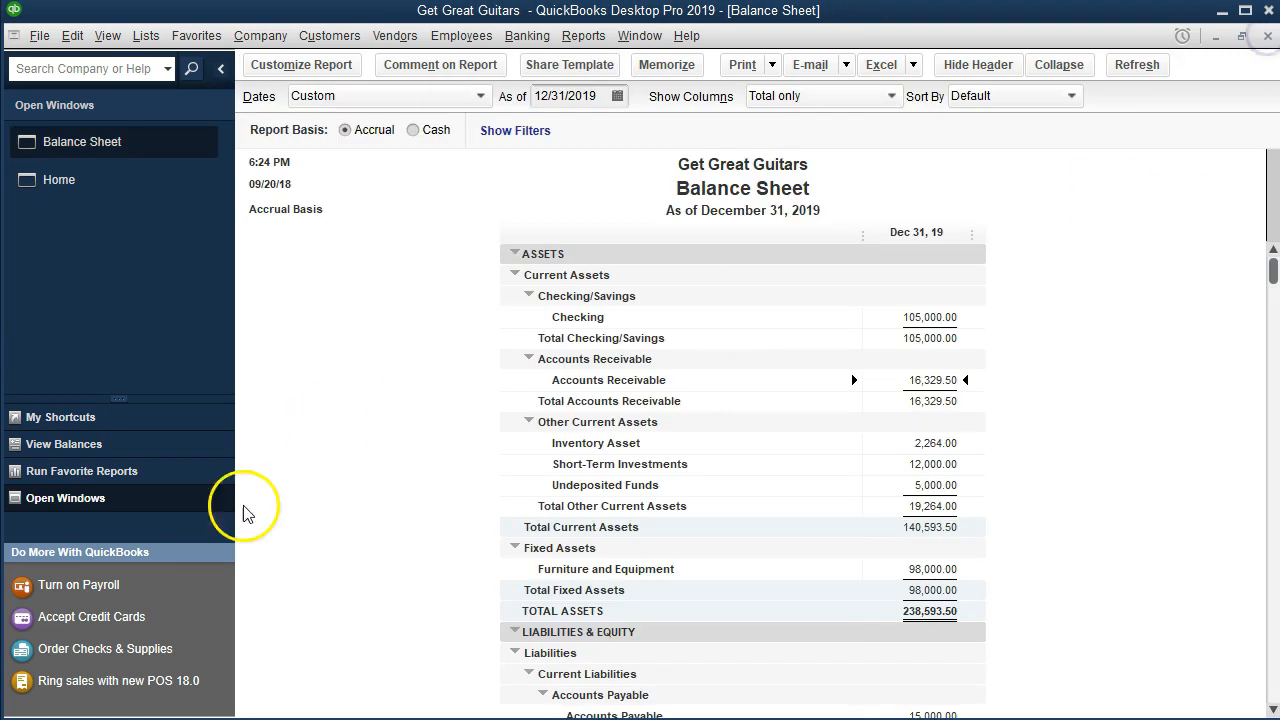
Start a new customer payment from the home page with Jones Guitars as the paying customer.
left_click(72, 186)
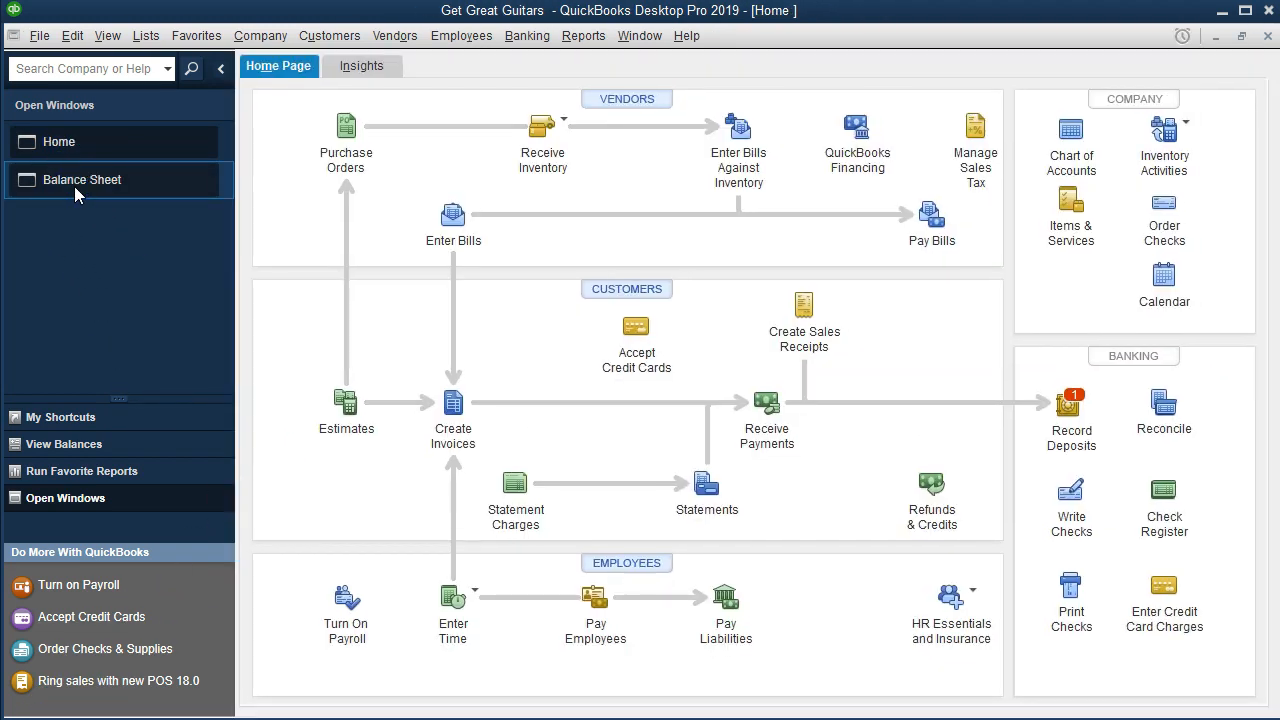
left_click(786, 418)
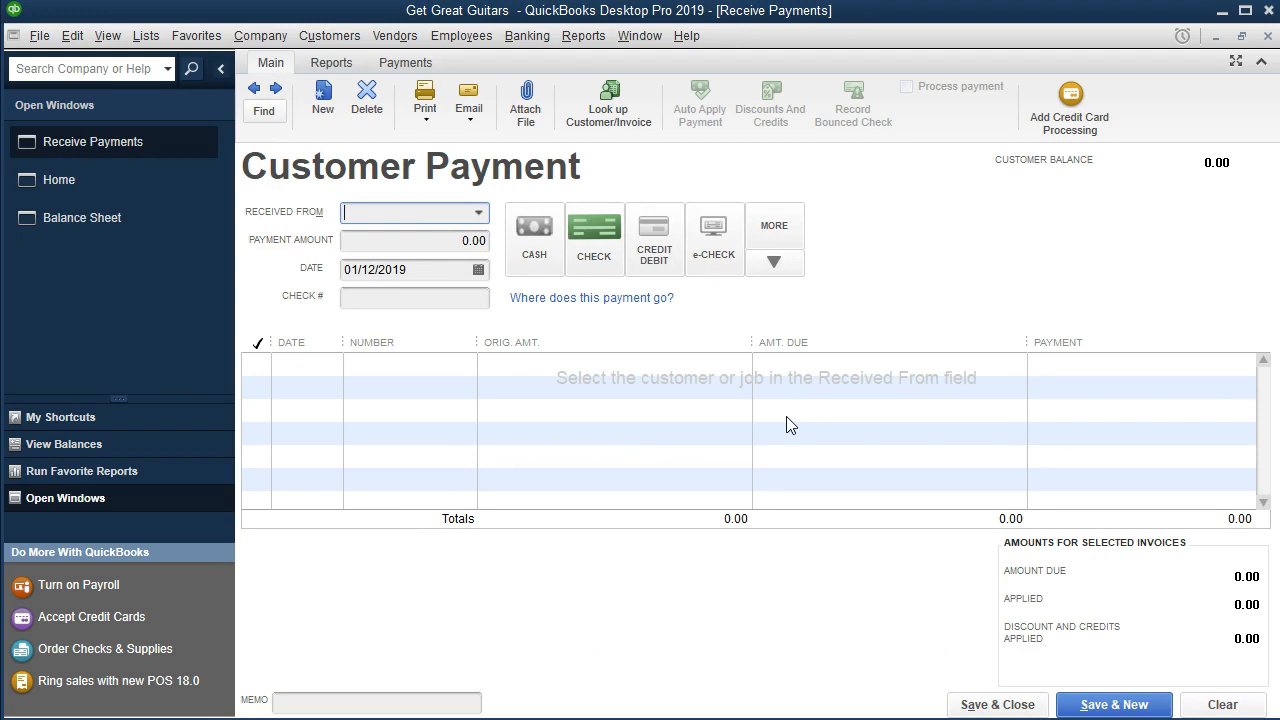
left_click(481, 215)
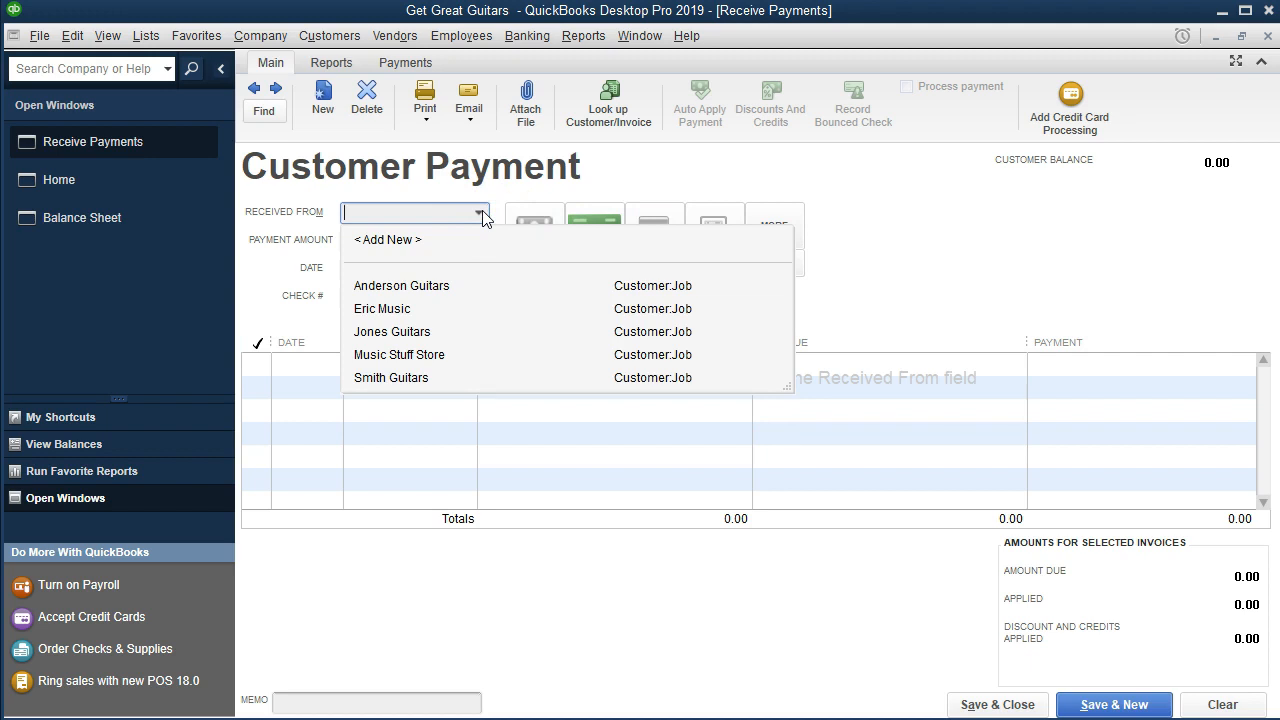
type("Jones Guitars")
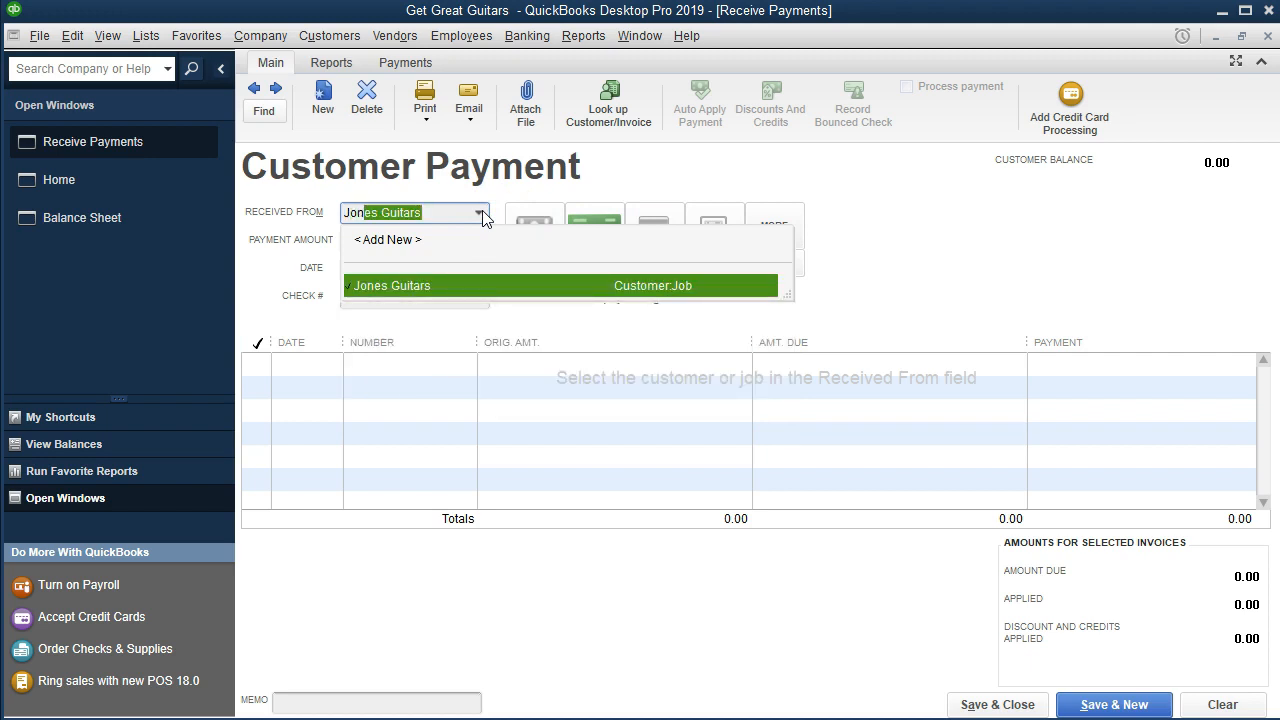
key("Tab")
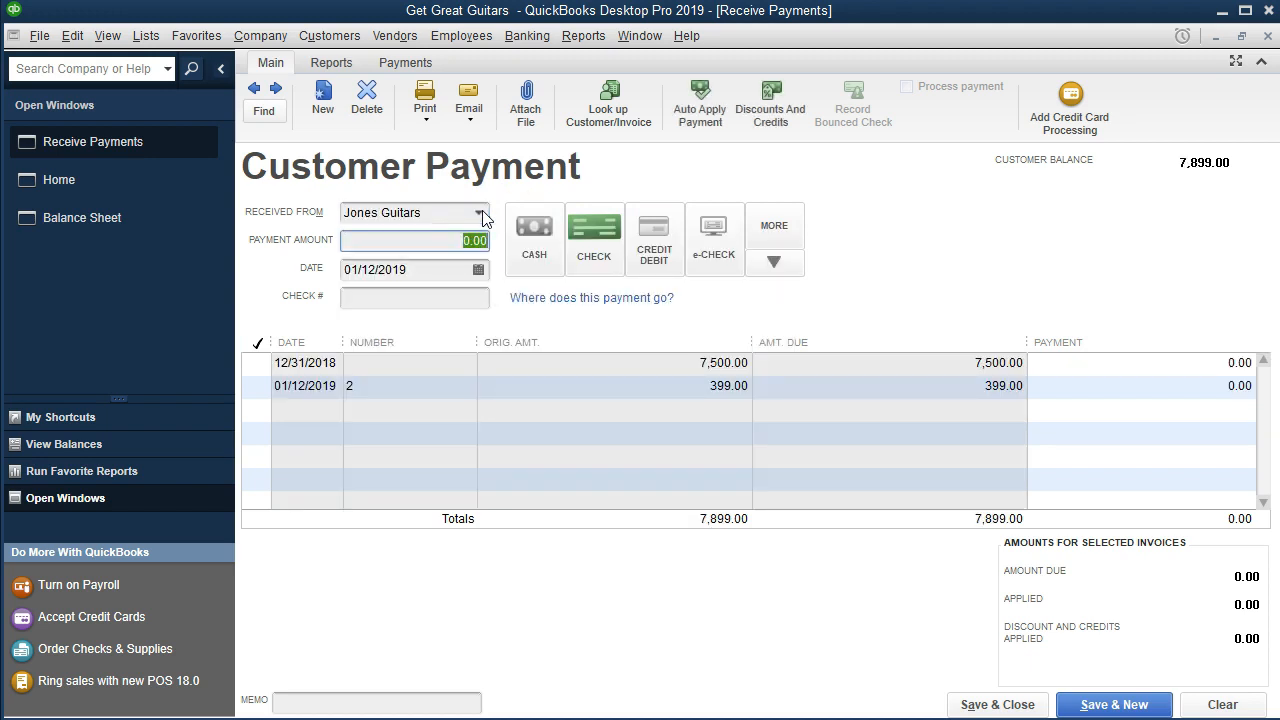
Enter a payment amount of 7,500.00 with e-Check as the payment method, keeping the date 01/12/2019.
left_click(591, 262)
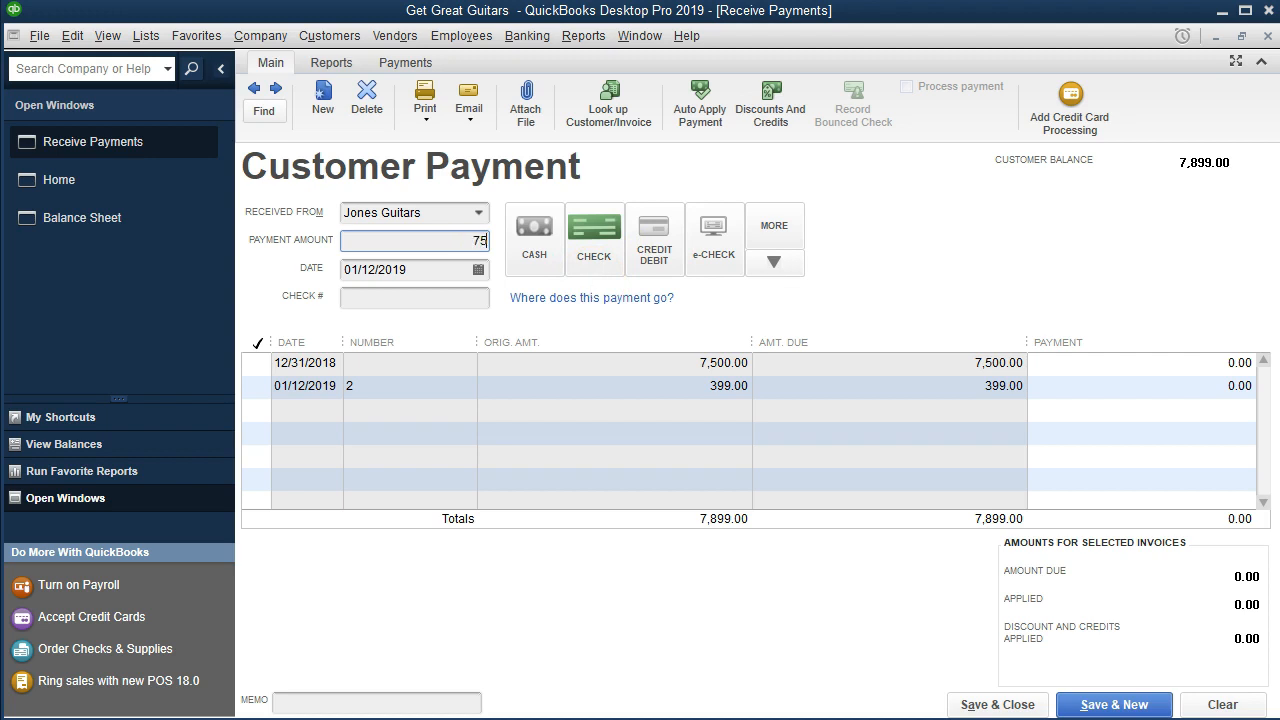
left_click(714, 238)
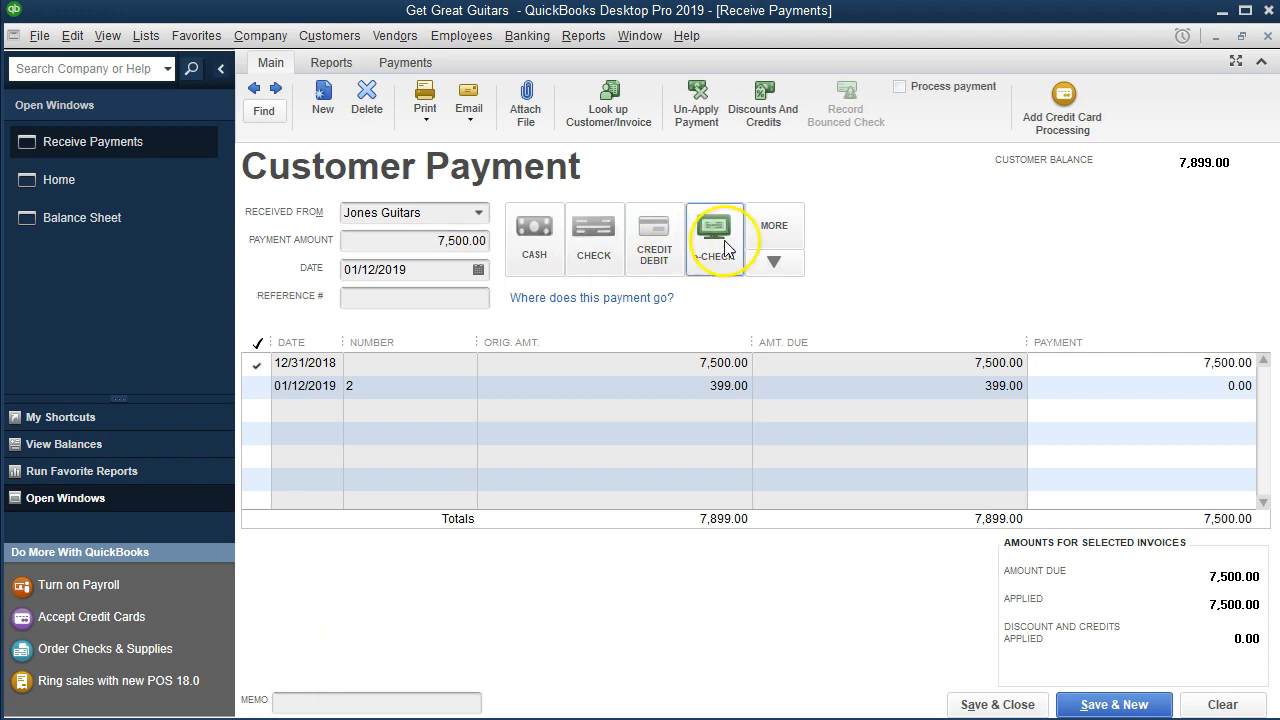
left_click(440, 272)
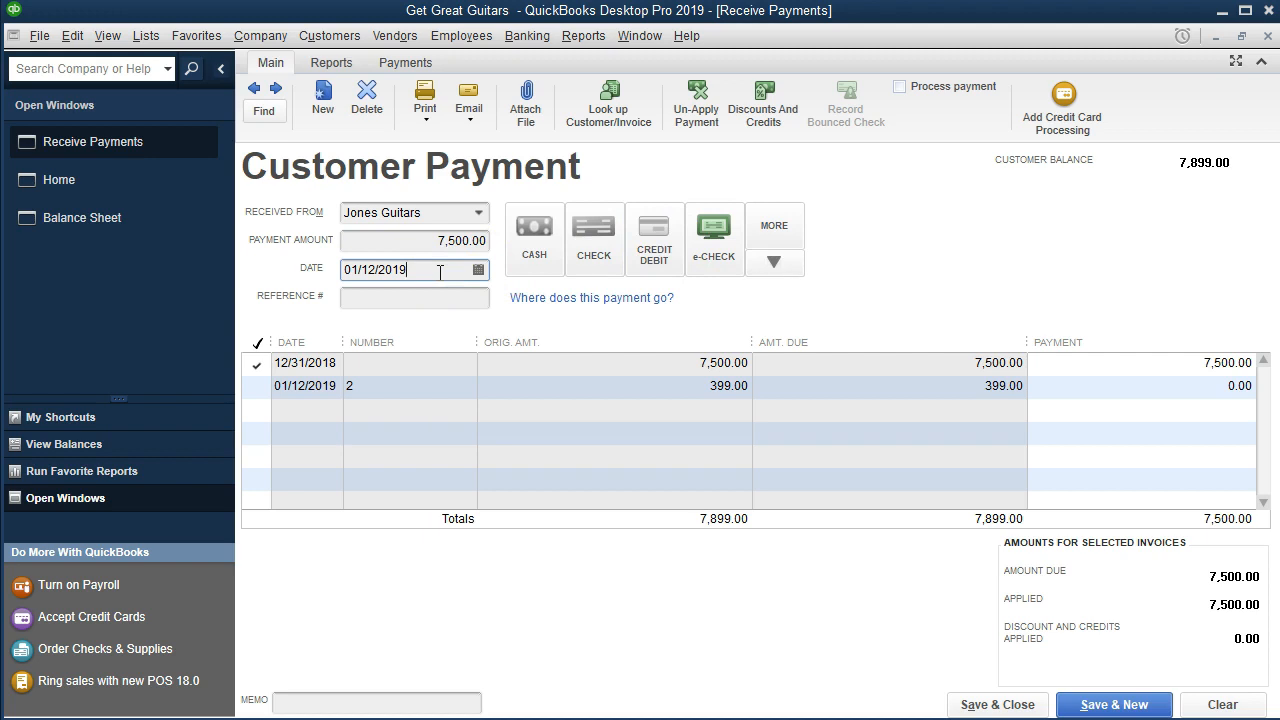
key("Tab")
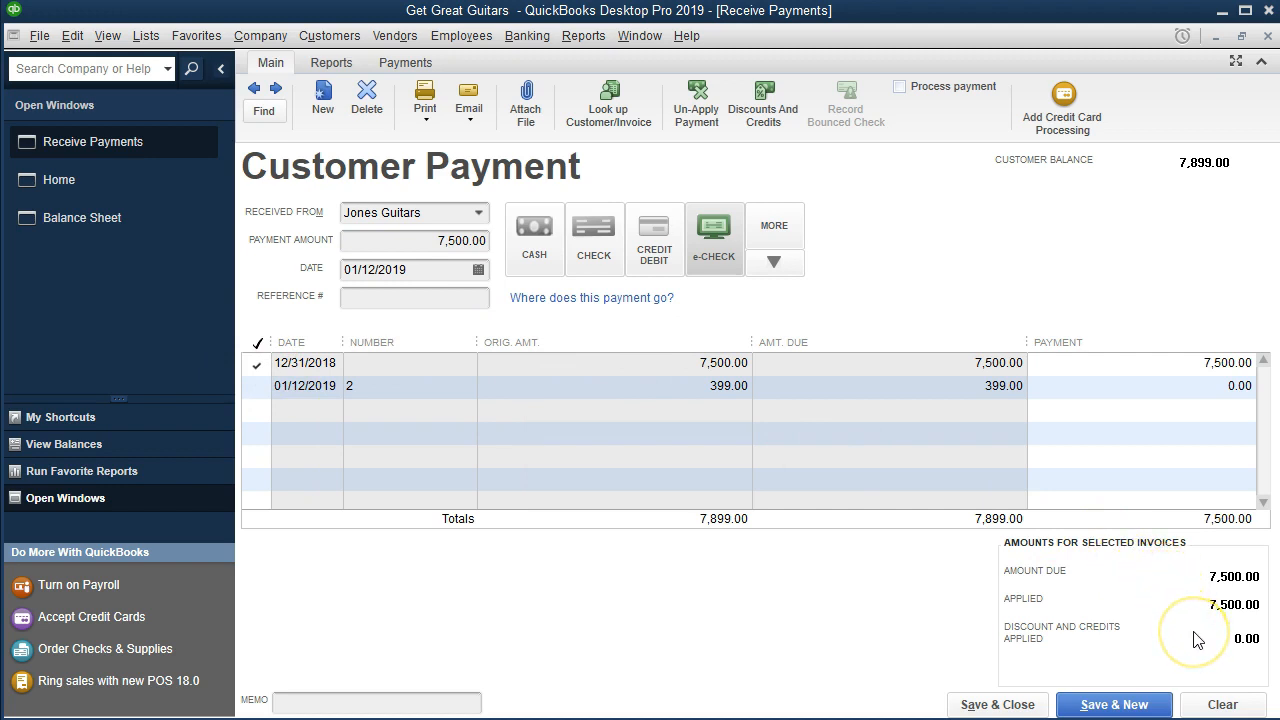
Review the 12/31/2018 invoice behind the Jones Guitars payment, and save and close the payment.
double_click(313, 370)
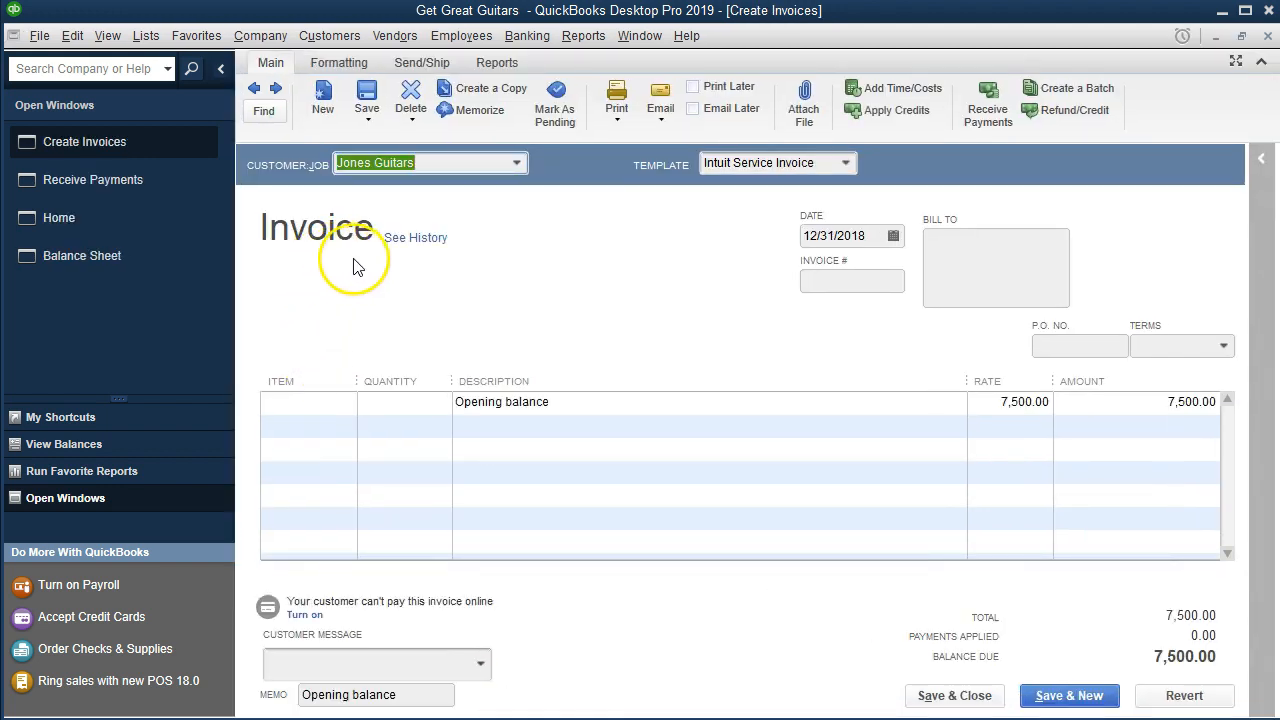
left_click(1270, 38)
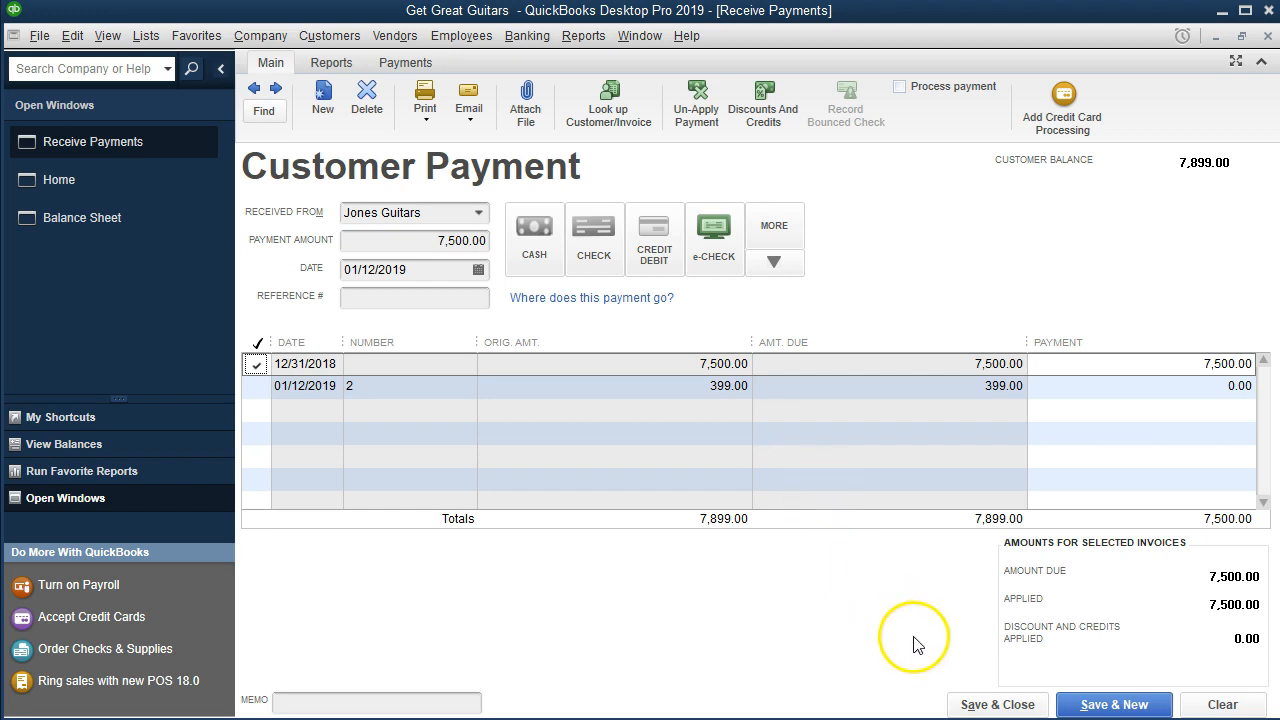
left_click(976, 705)
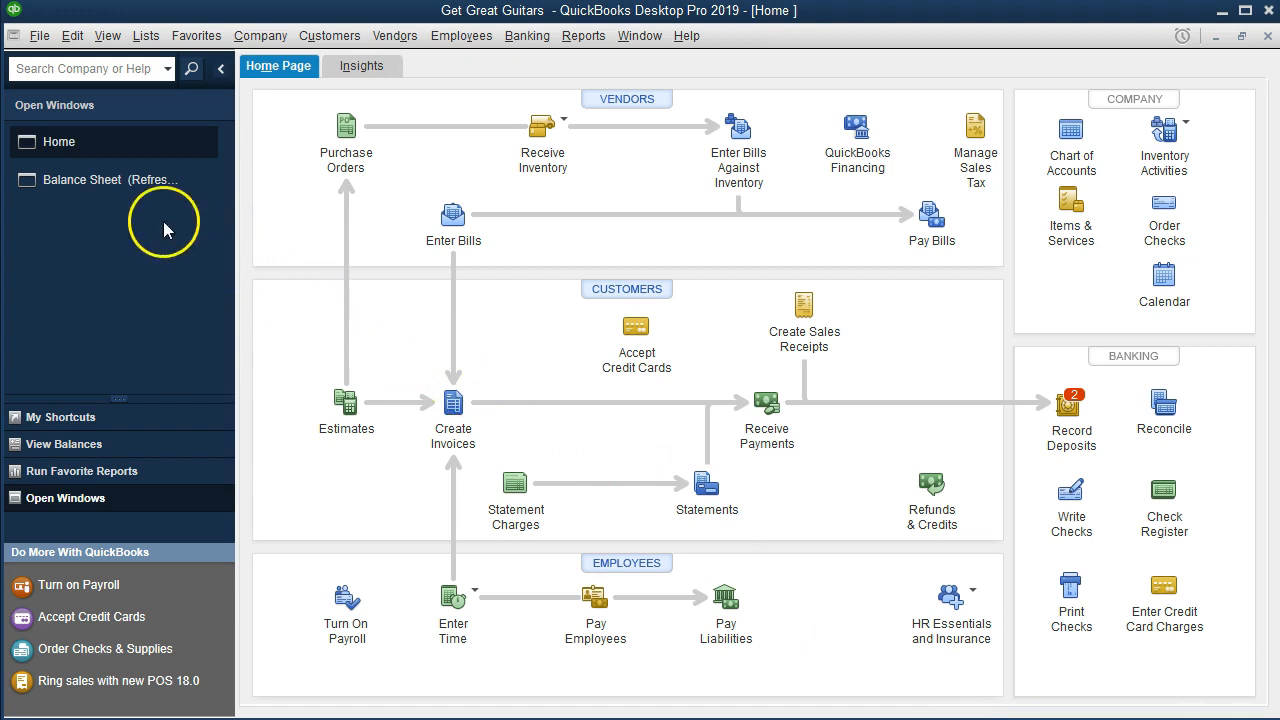
Examine the Balance Sheet's Undeposited Funds transactions and the Jones Guitars payment record, and return to the Balance Sheet.
left_click(105, 183)
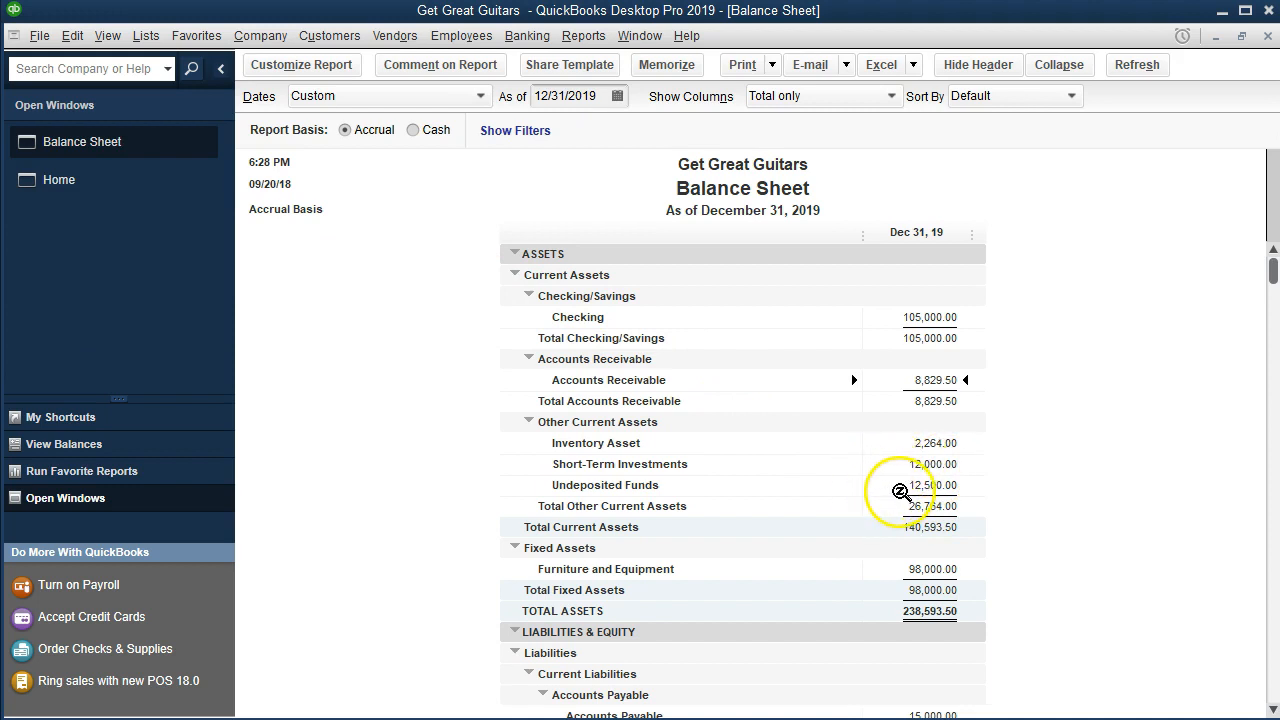
double_click(893, 485)
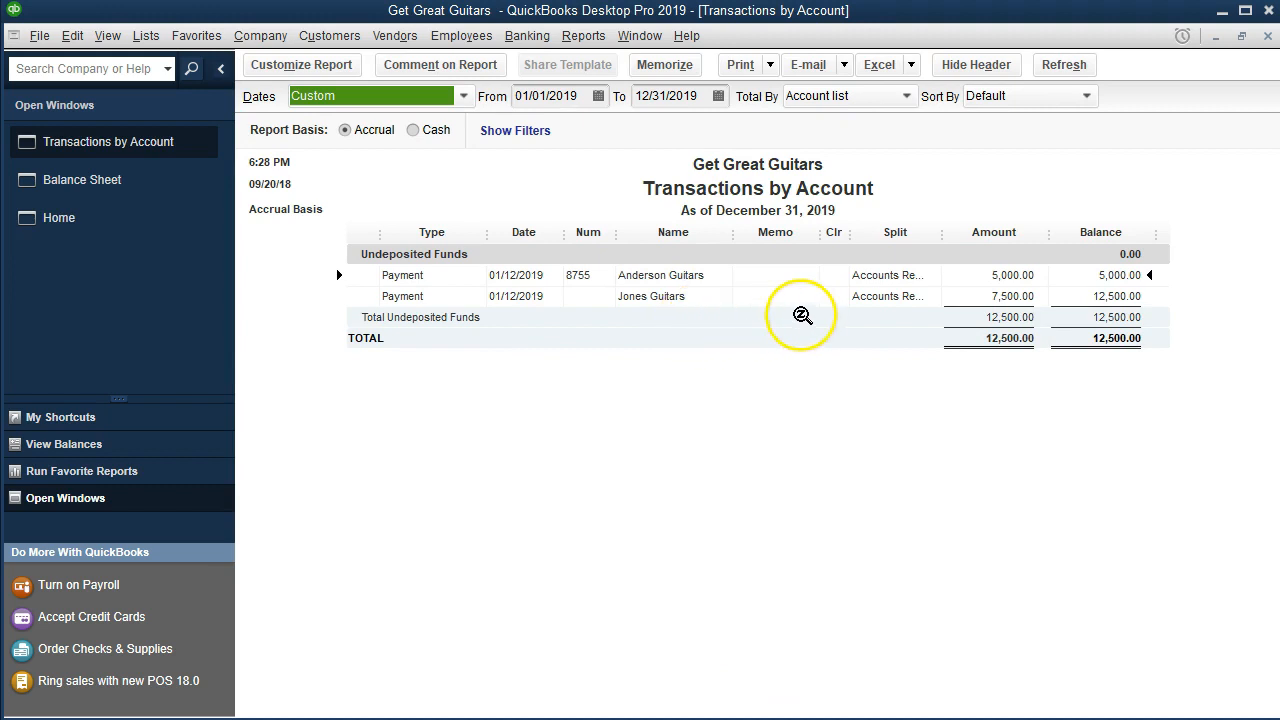
double_click(963, 294)
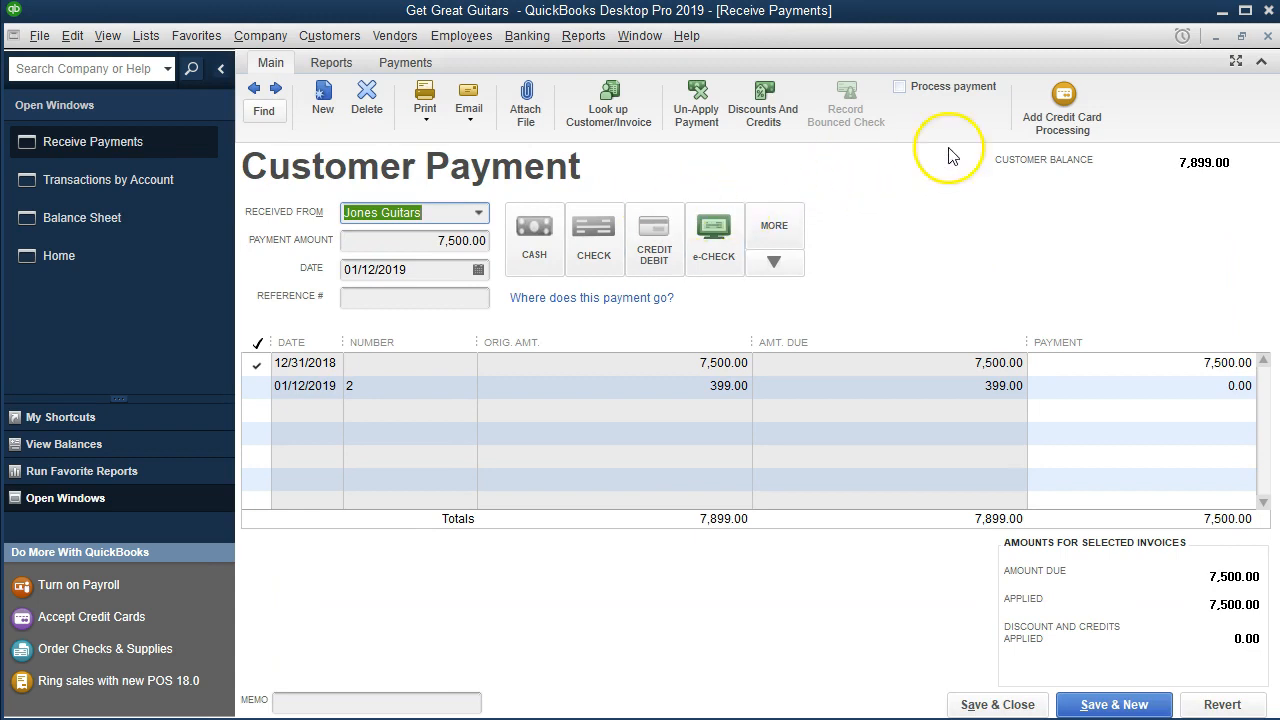
left_click(1267, 37)
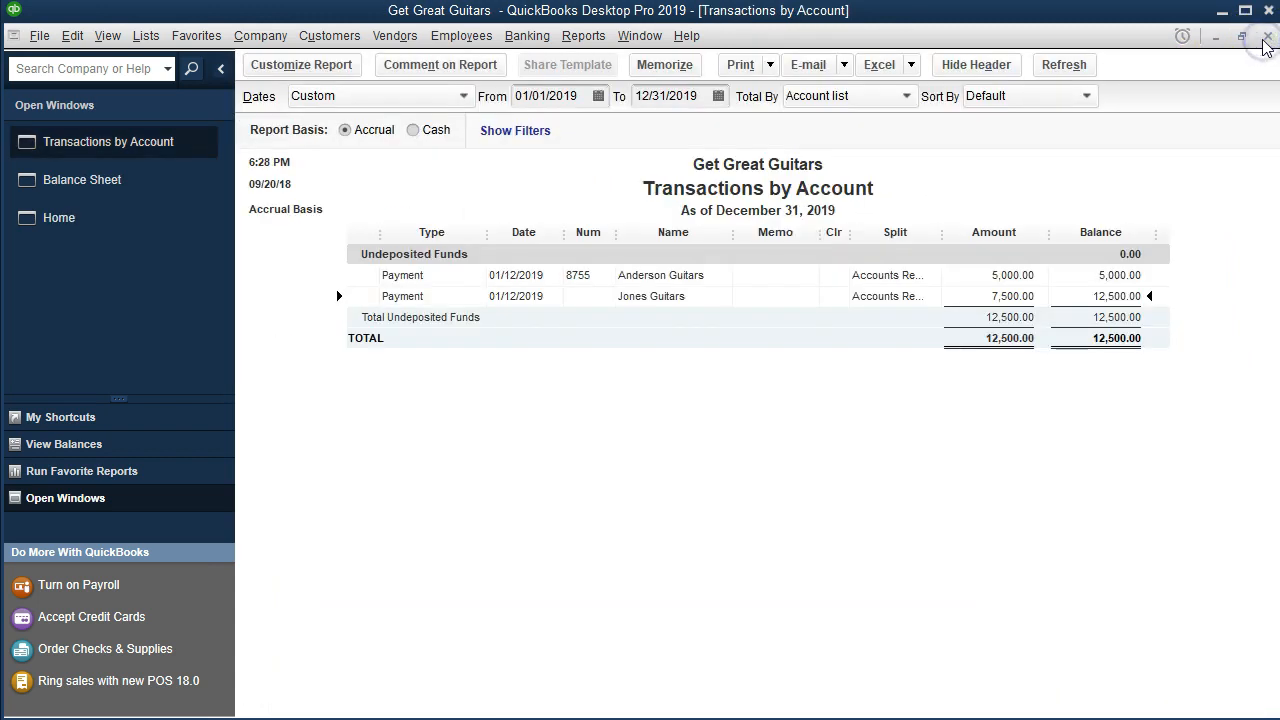
left_click(1267, 37)
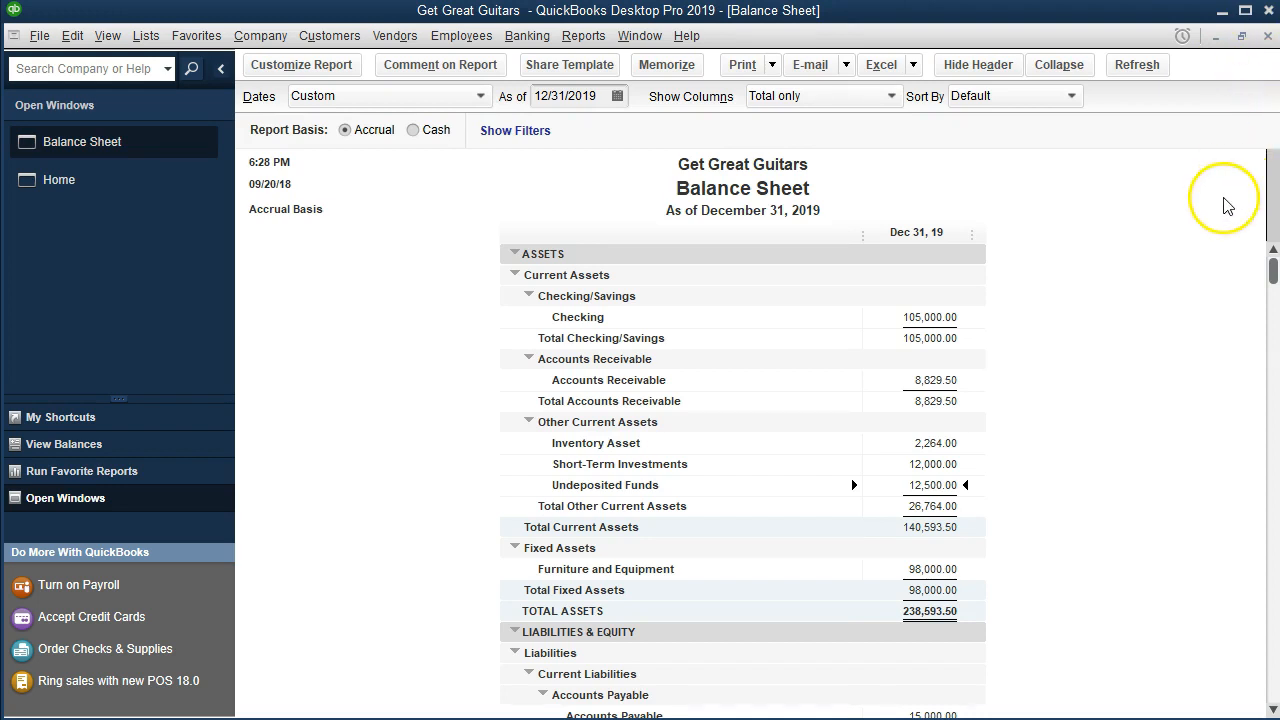
Examine the transactions behind Accounts Receivable and their Jones Guitars payment record, and return to the Balance Sheet.
left_click(888, 381)
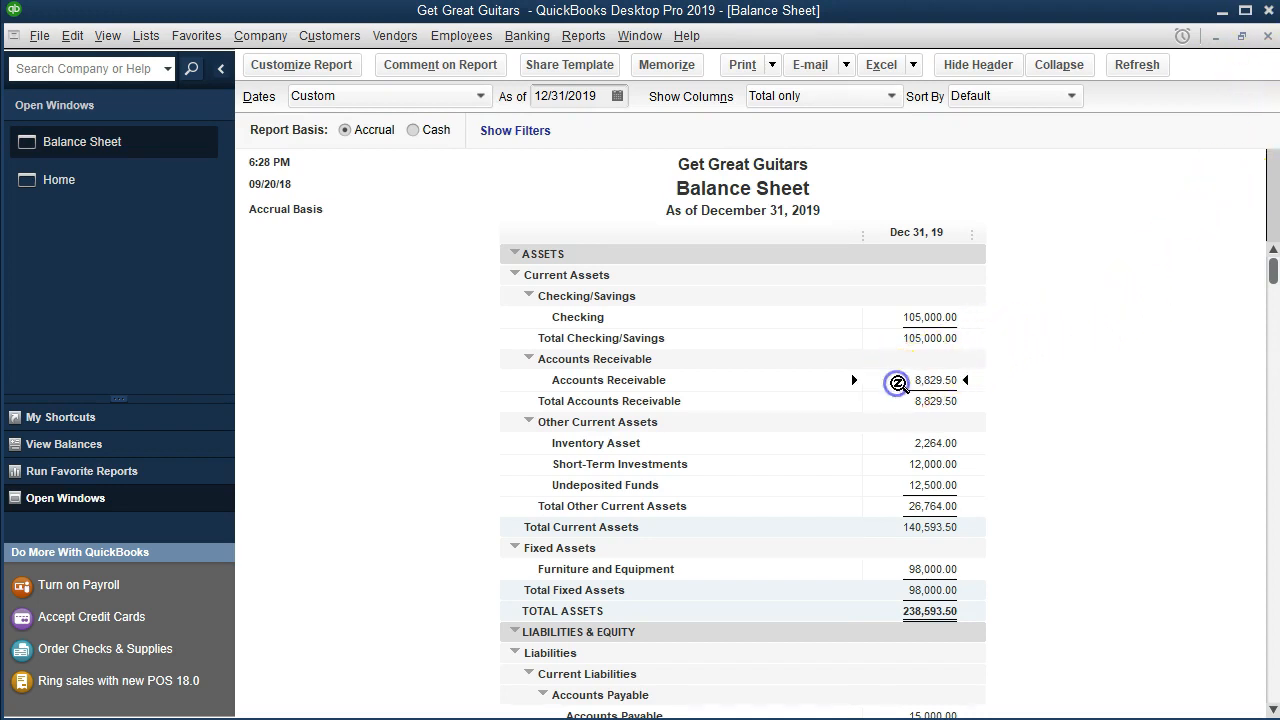
double_click(888, 381)
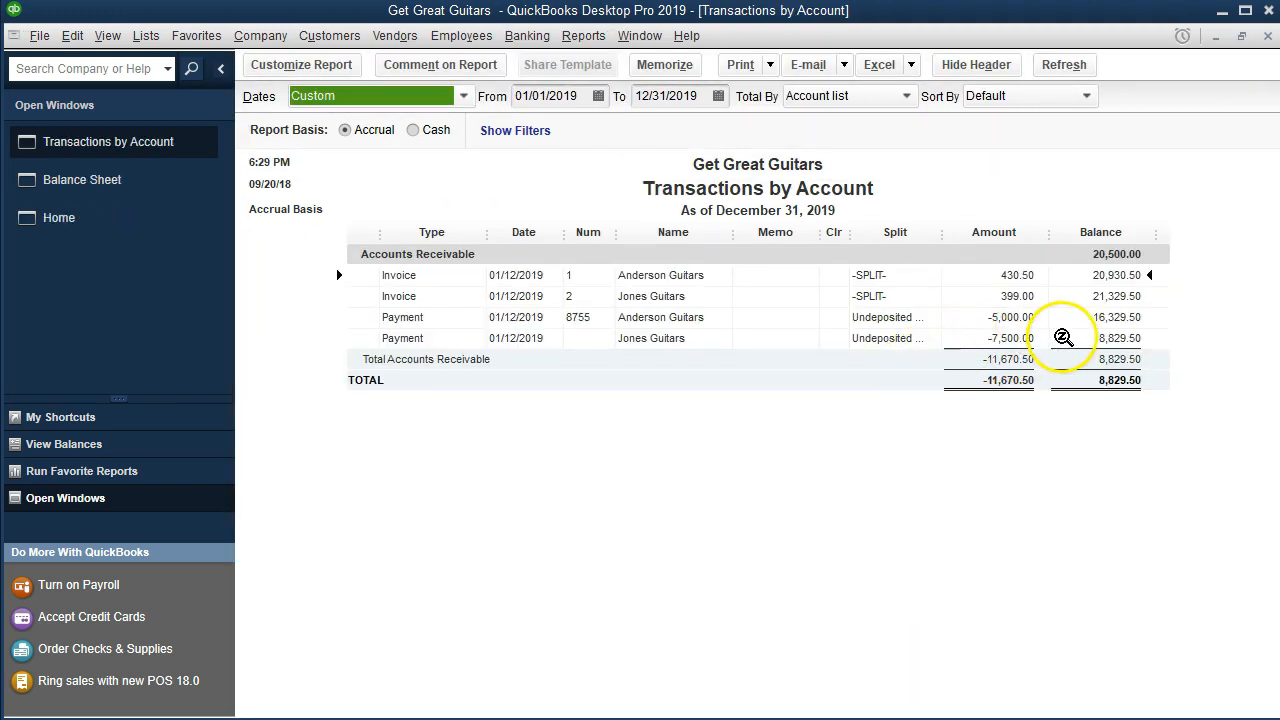
double_click(960, 338)
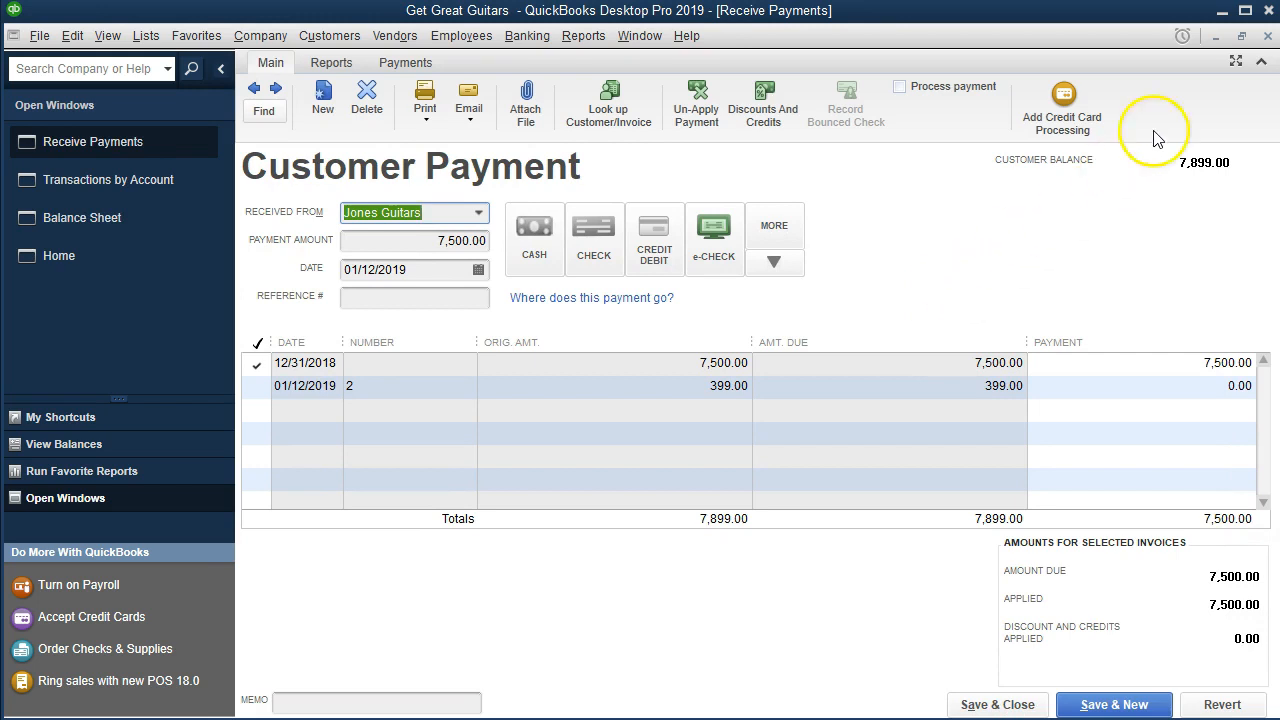
left_click(1267, 37)
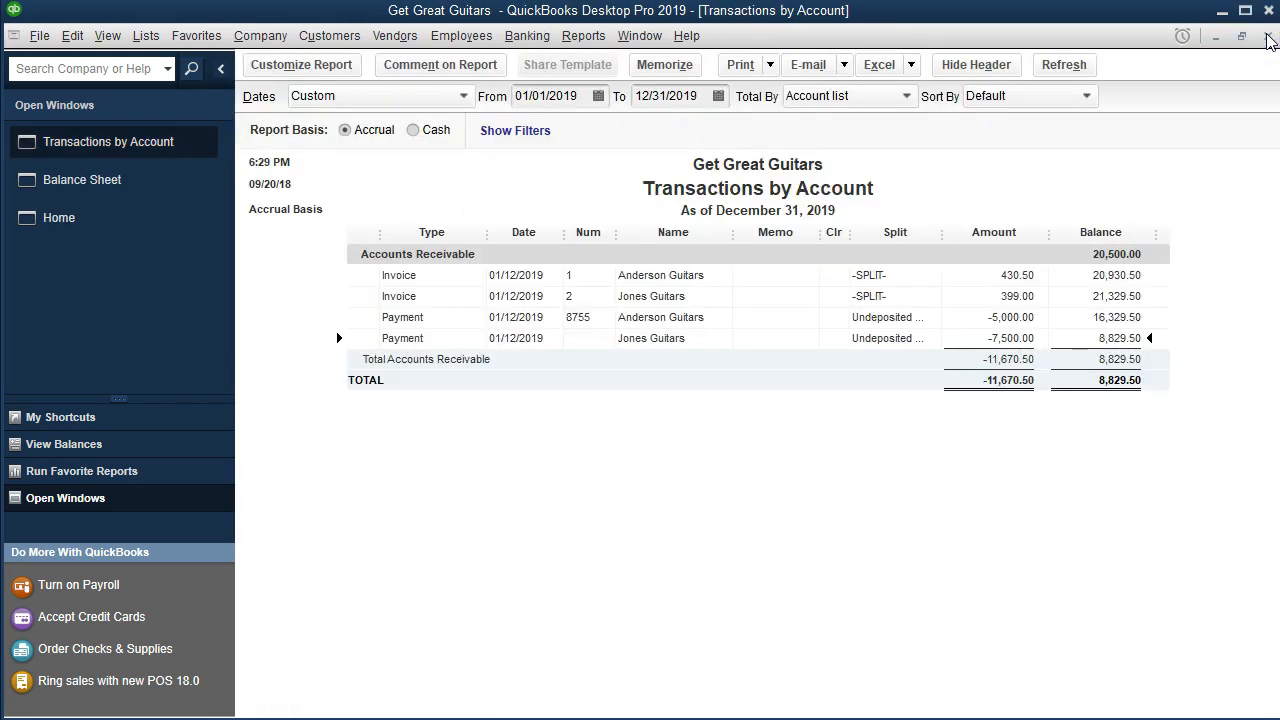
left_click(1267, 37)
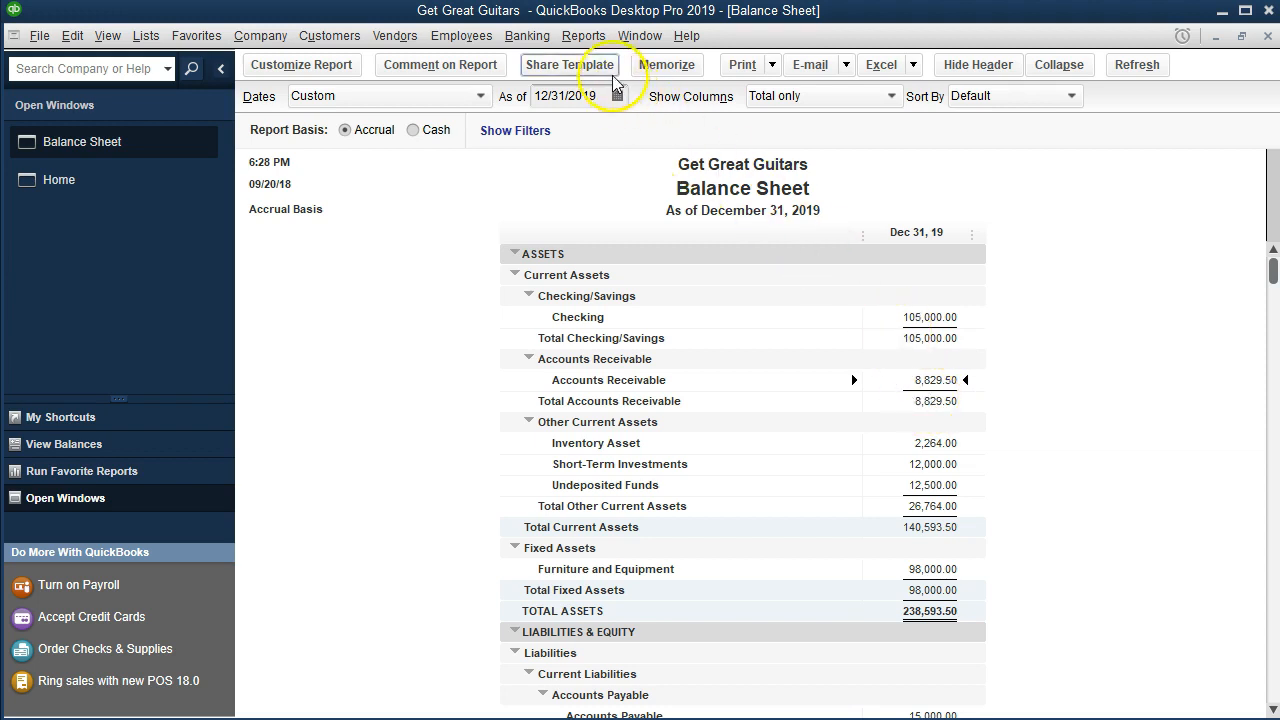
Examine the Jones Guitars payment through the Customer Balance Detail report, and return to the Balance Sheet.
left_click(583, 35)
mouse_move(650, 212)
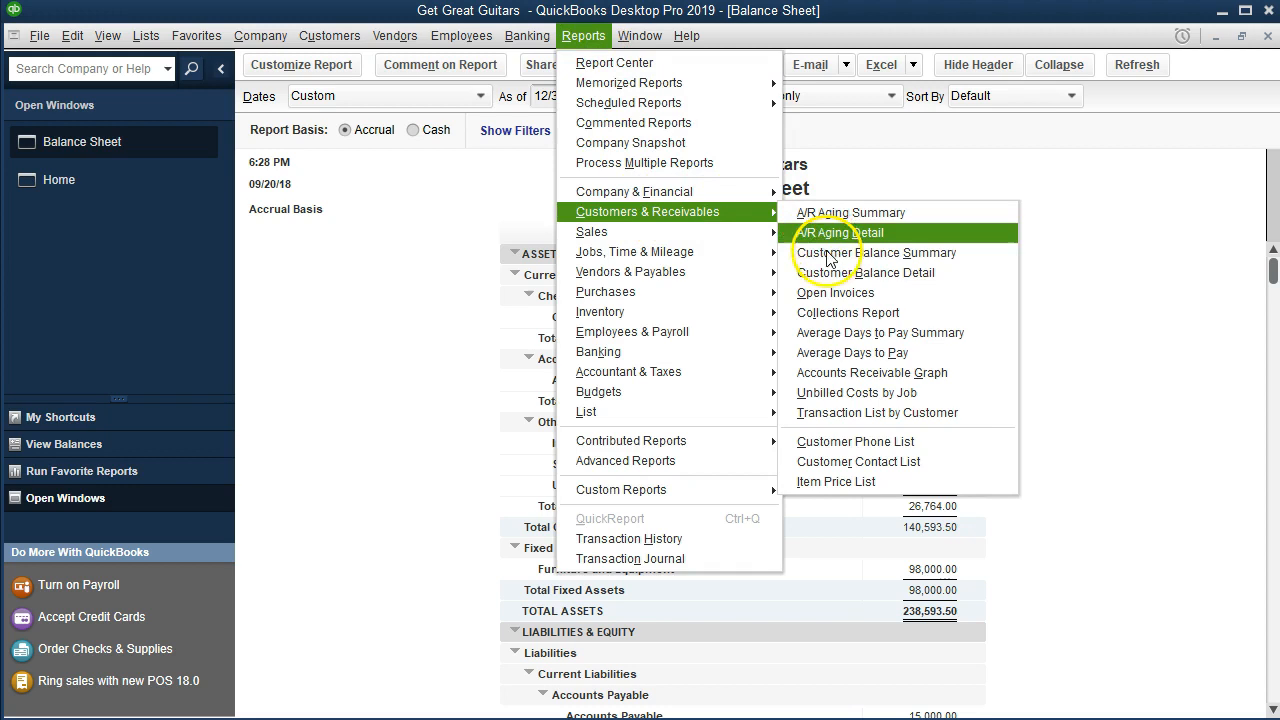
left_click(948, 282)
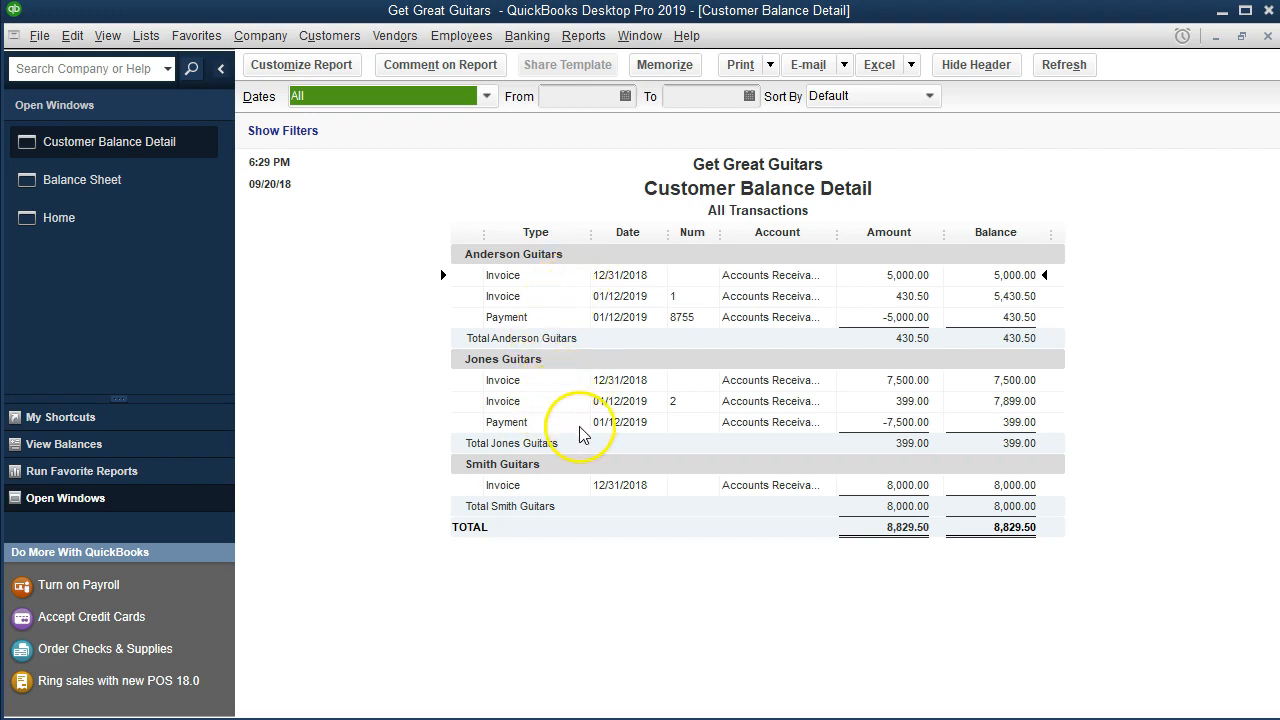
left_click(876, 421)
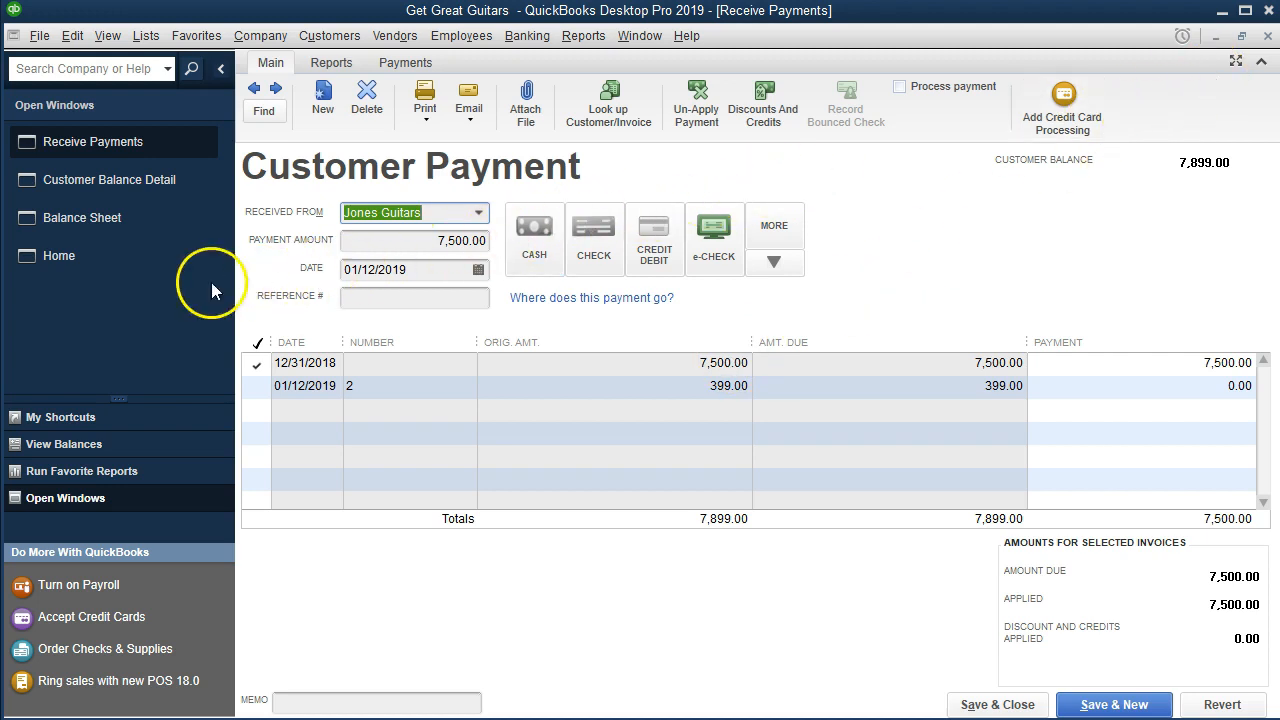
left_click(124, 267)
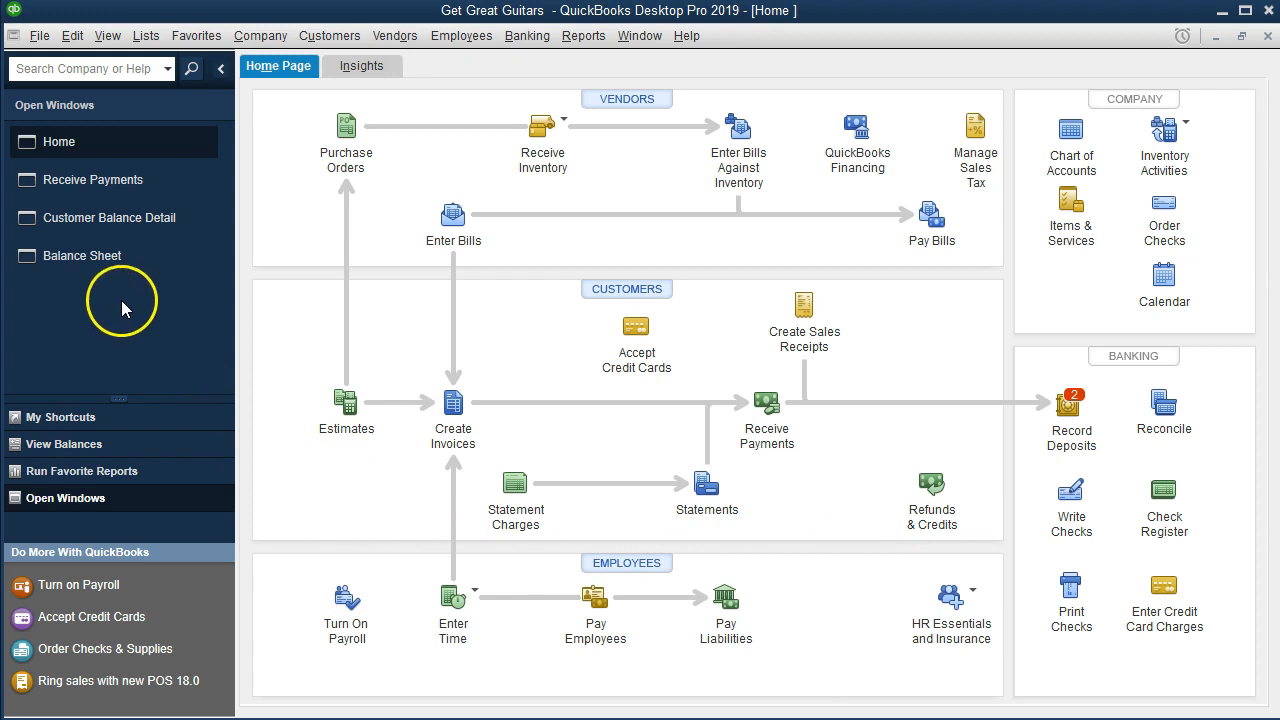
left_click(111, 267)
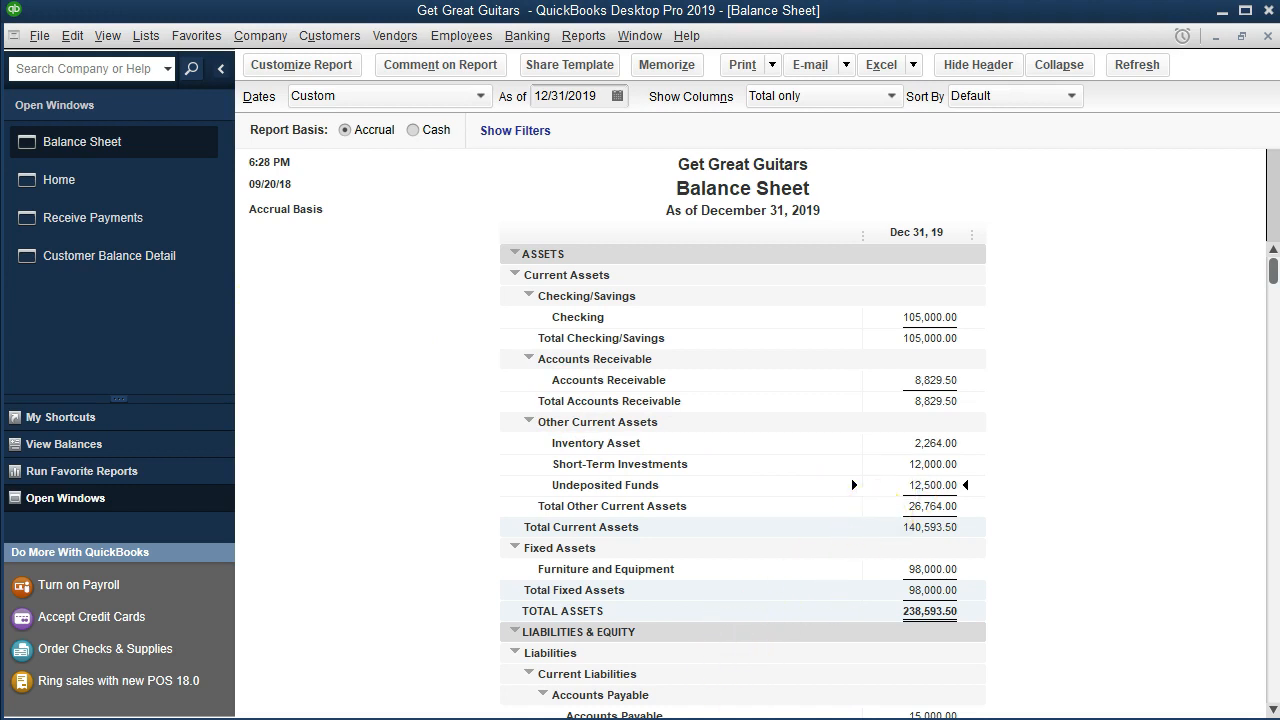
Start a new customer payment received from Smith Guitars.
left_click(882, 495)
left_click(871, 487)
left_click(113, 194)
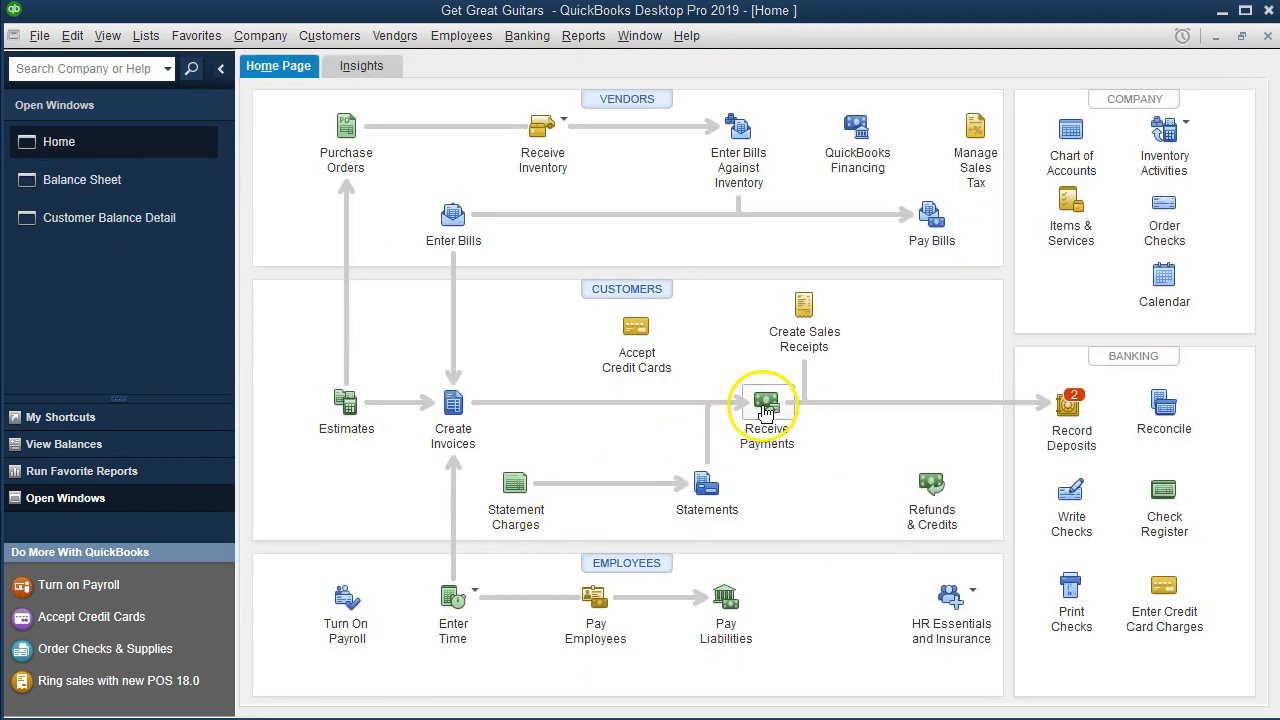
left_click(765, 403)
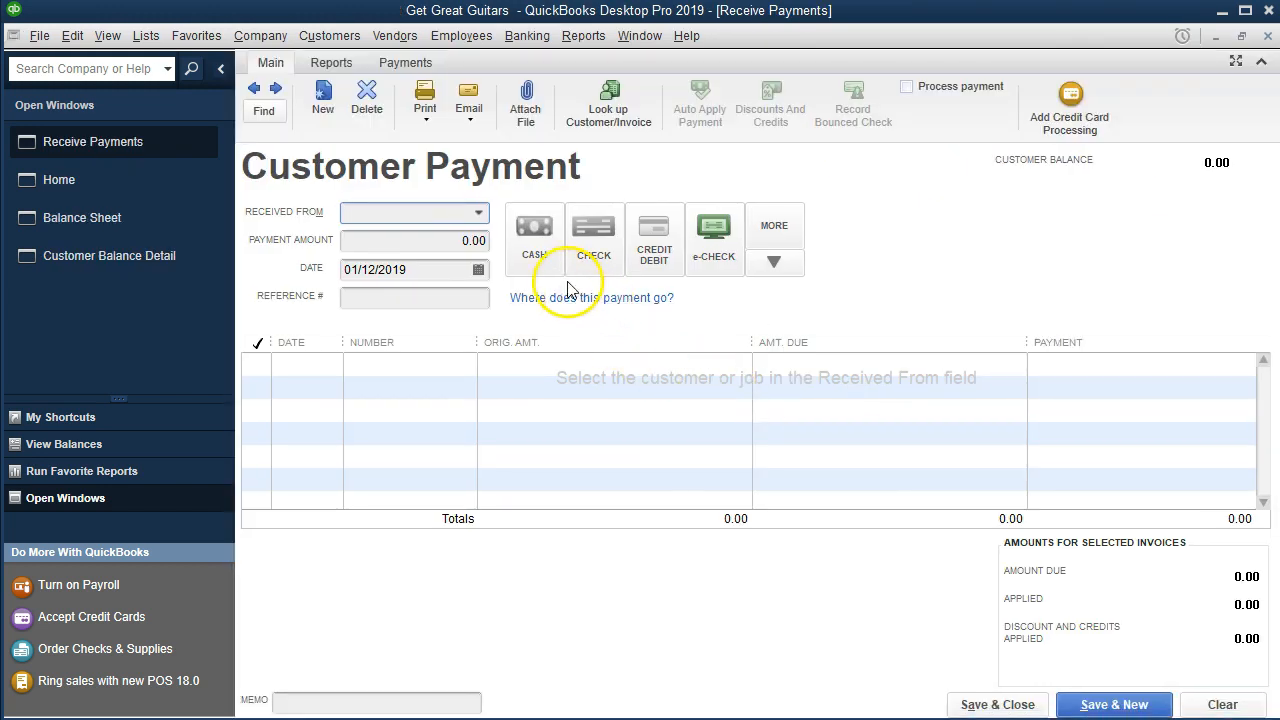
left_click(479, 214)
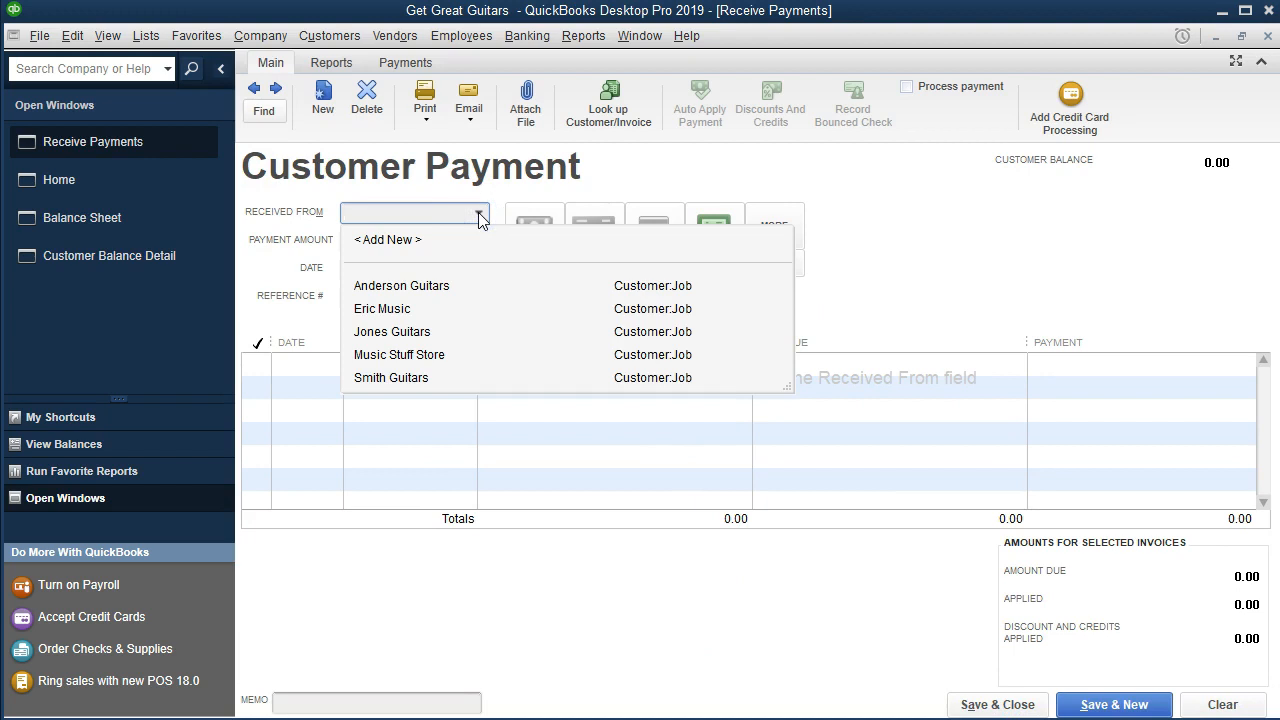
type("Smith Guitars")
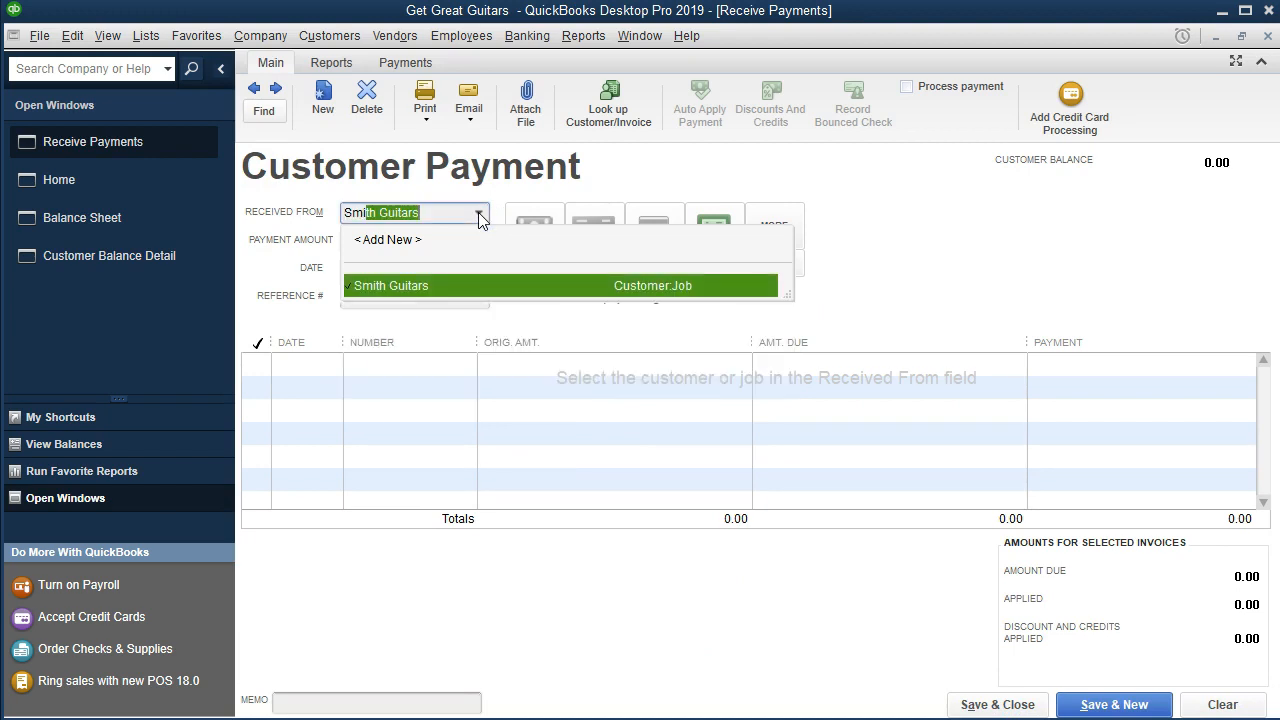
key("Tab")
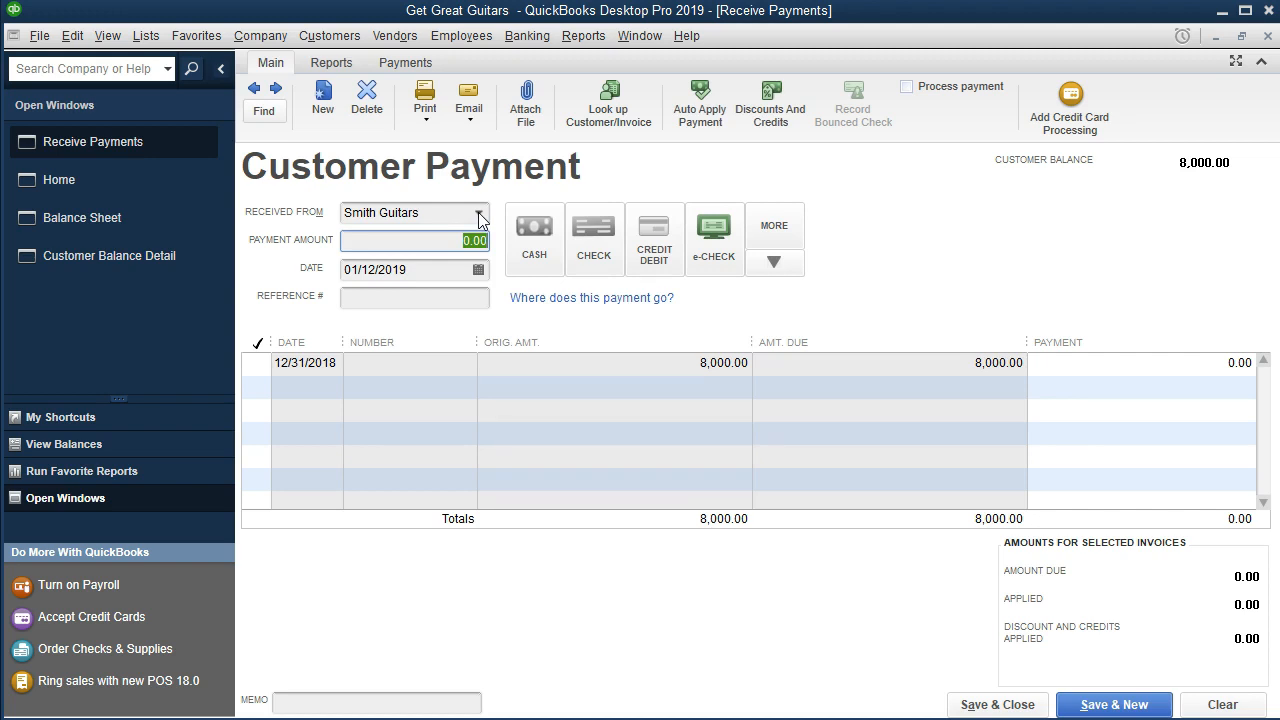
Apply the Smith Guitars payment of 8,000.00 to the 12/31/2018 invoice, leaving the reference number blank.
left_click(257, 364)
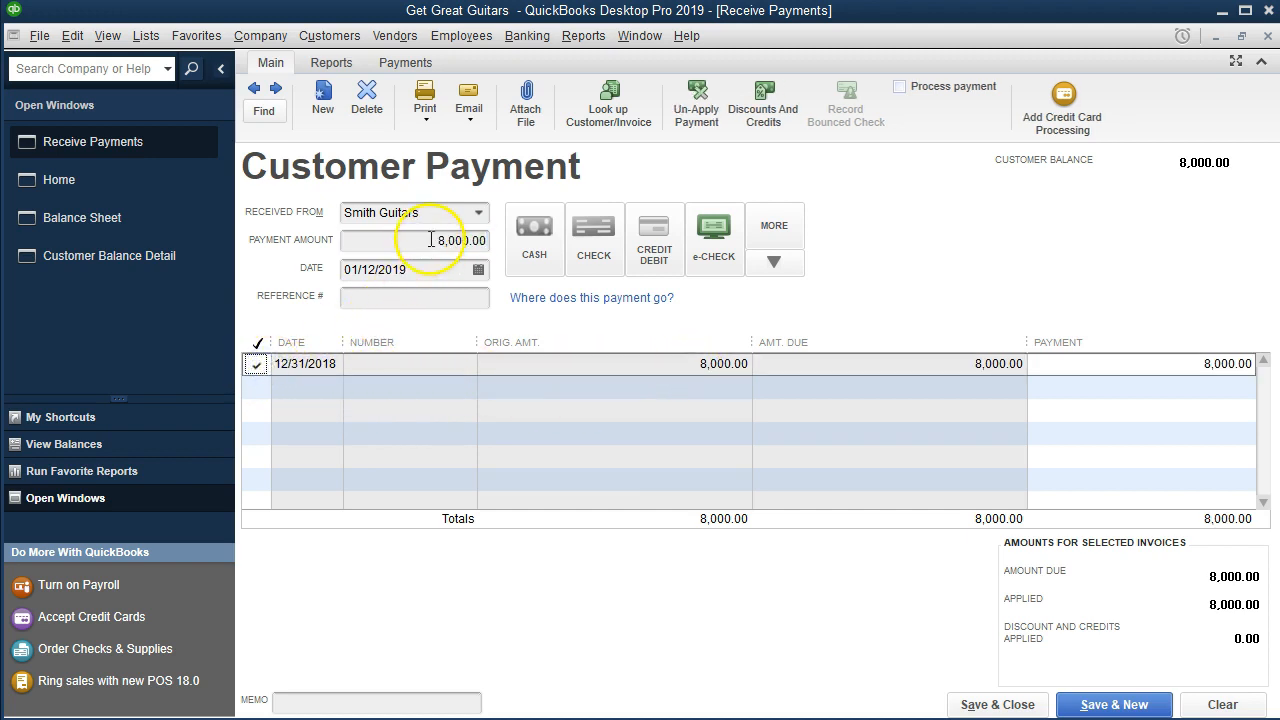
left_click(423, 274)
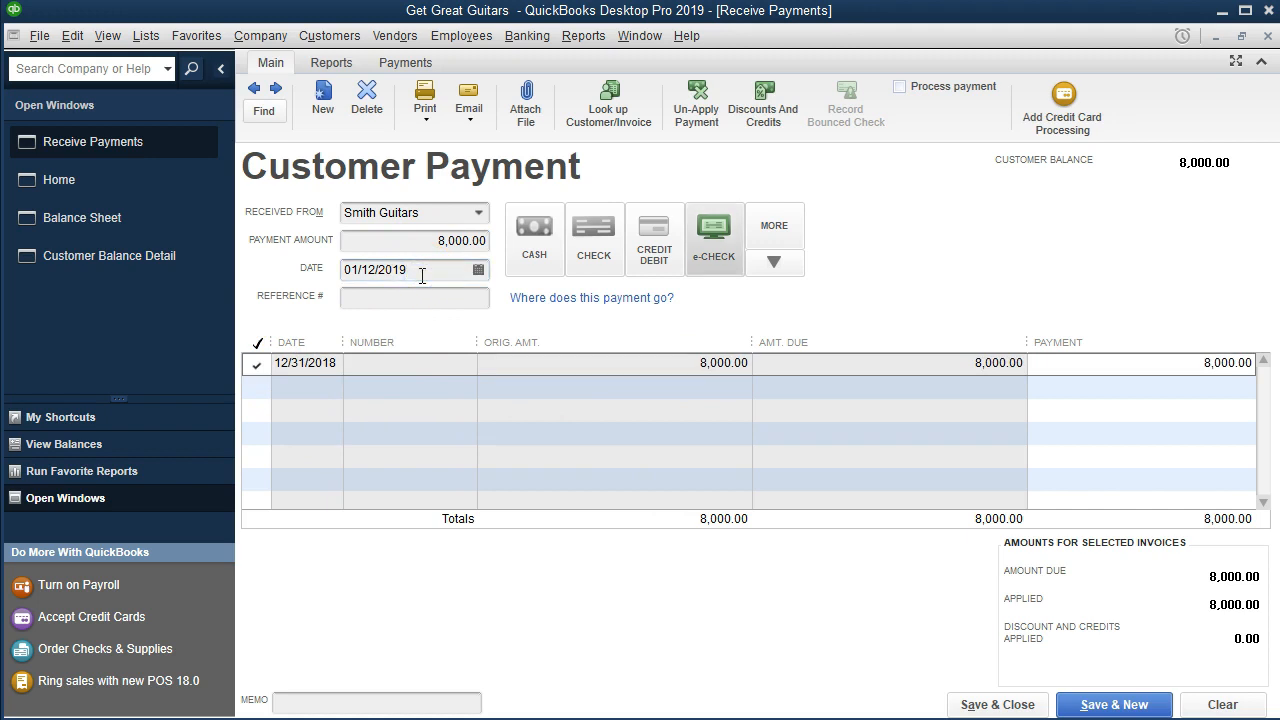
left_click(428, 290)
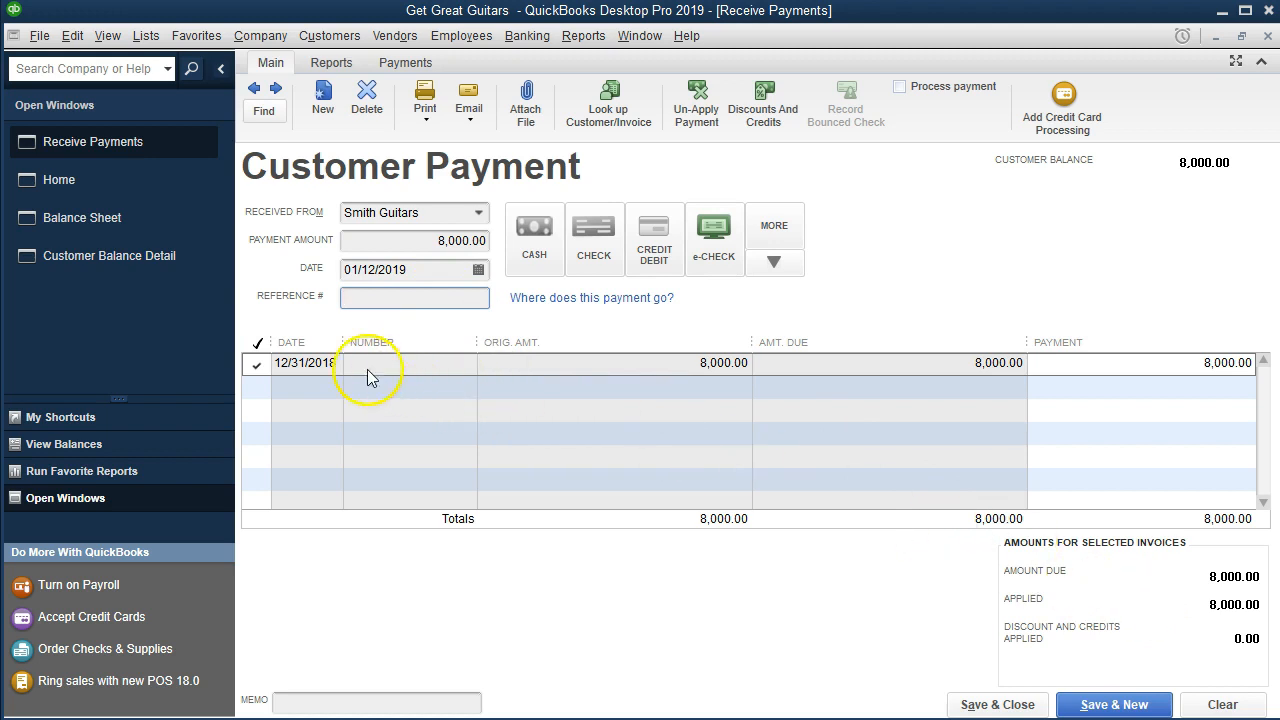
Review the 12/31/2018 invoice behind the Smith Guitars payment, and save and close the payment.
double_click(313, 366)
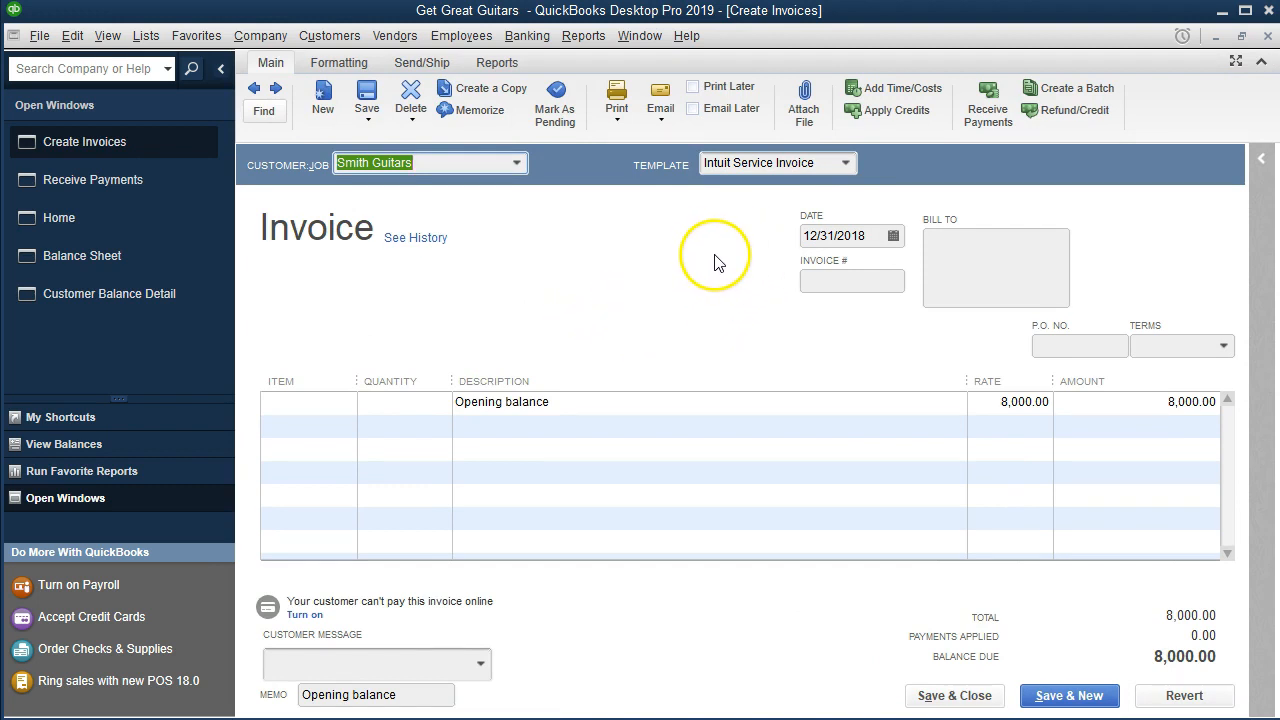
left_click(1268, 36)
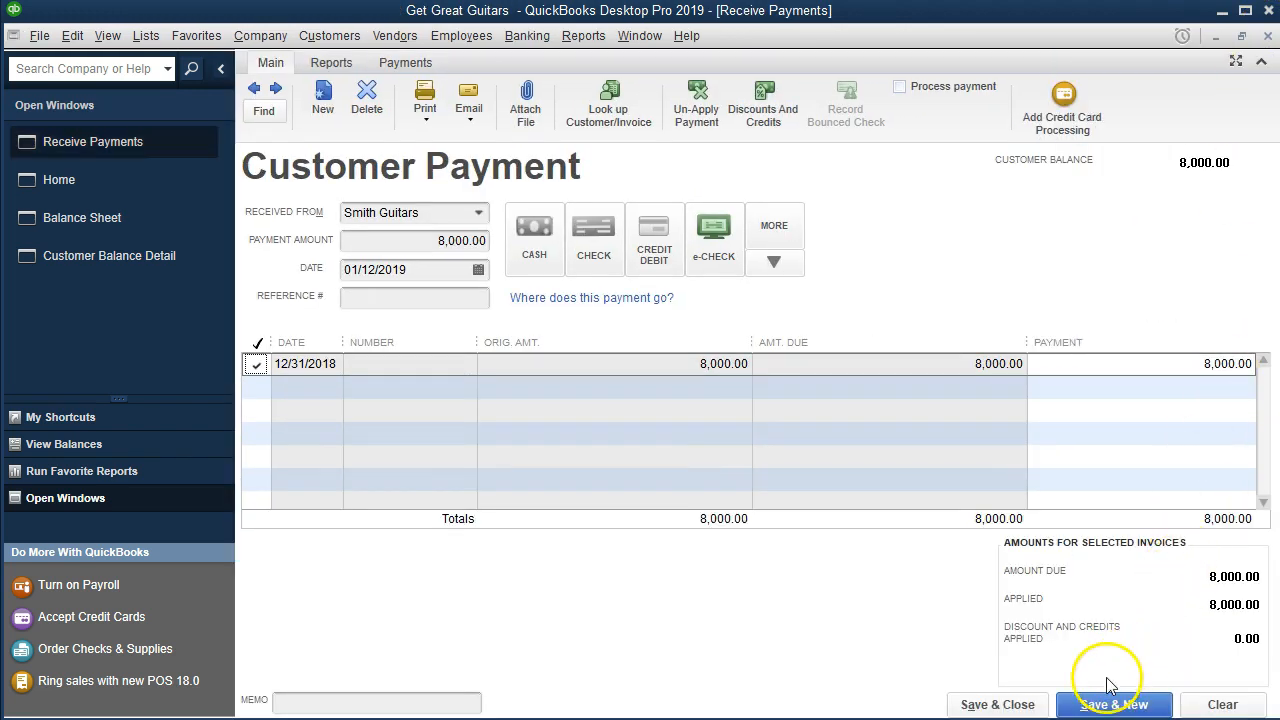
left_click(1018, 712)
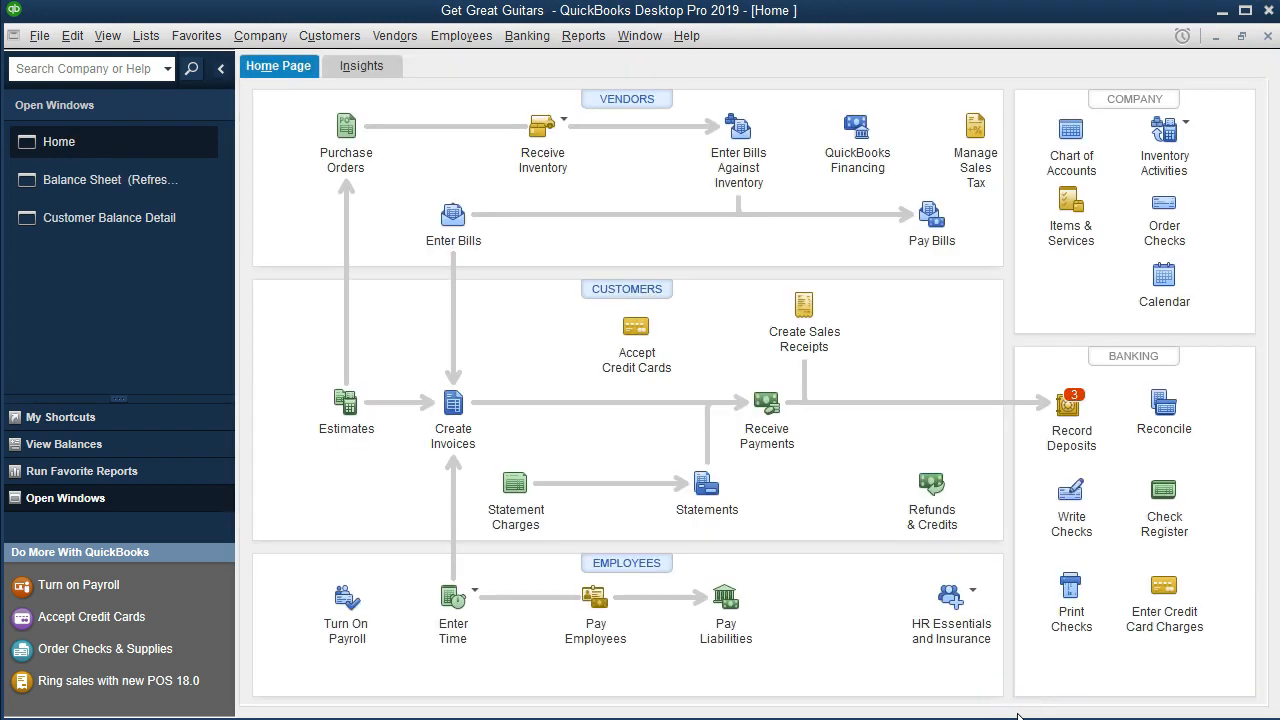
Examine the Balance Sheet's Undeposited Funds transactions and the Smith Guitars payment record, and return to the Balance Sheet.
left_click(138, 179)
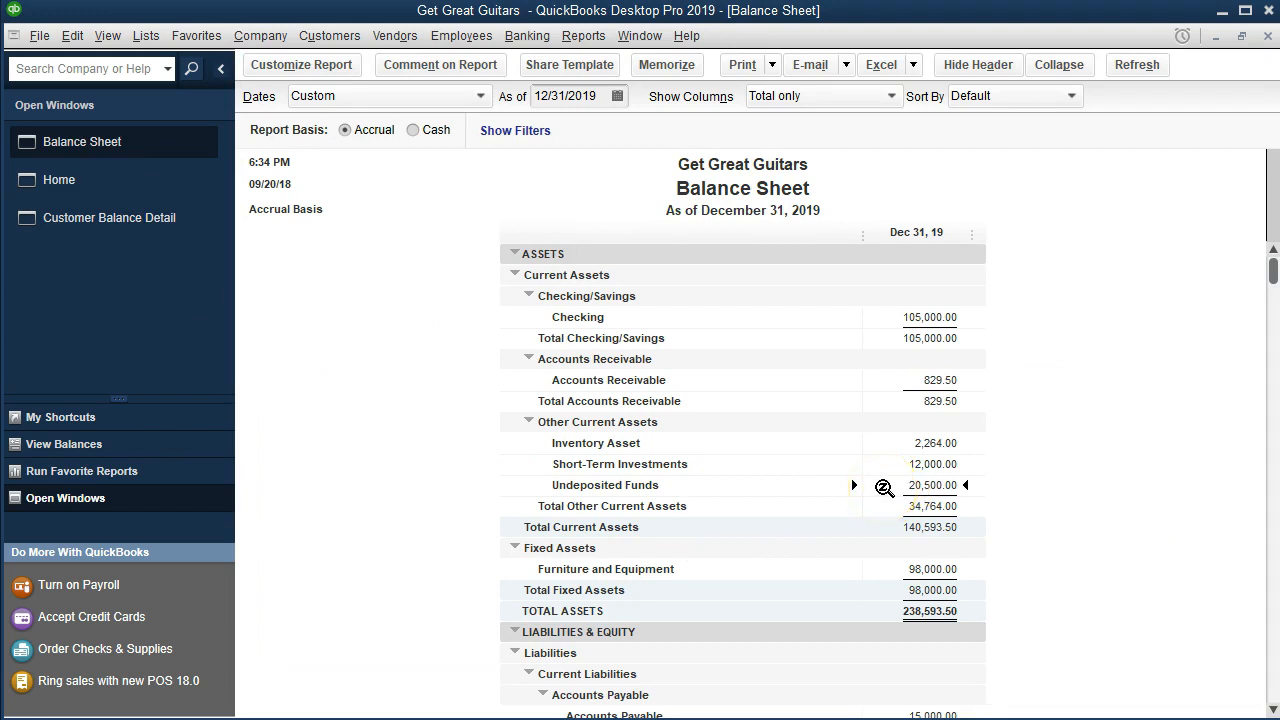
double_click(884, 487)
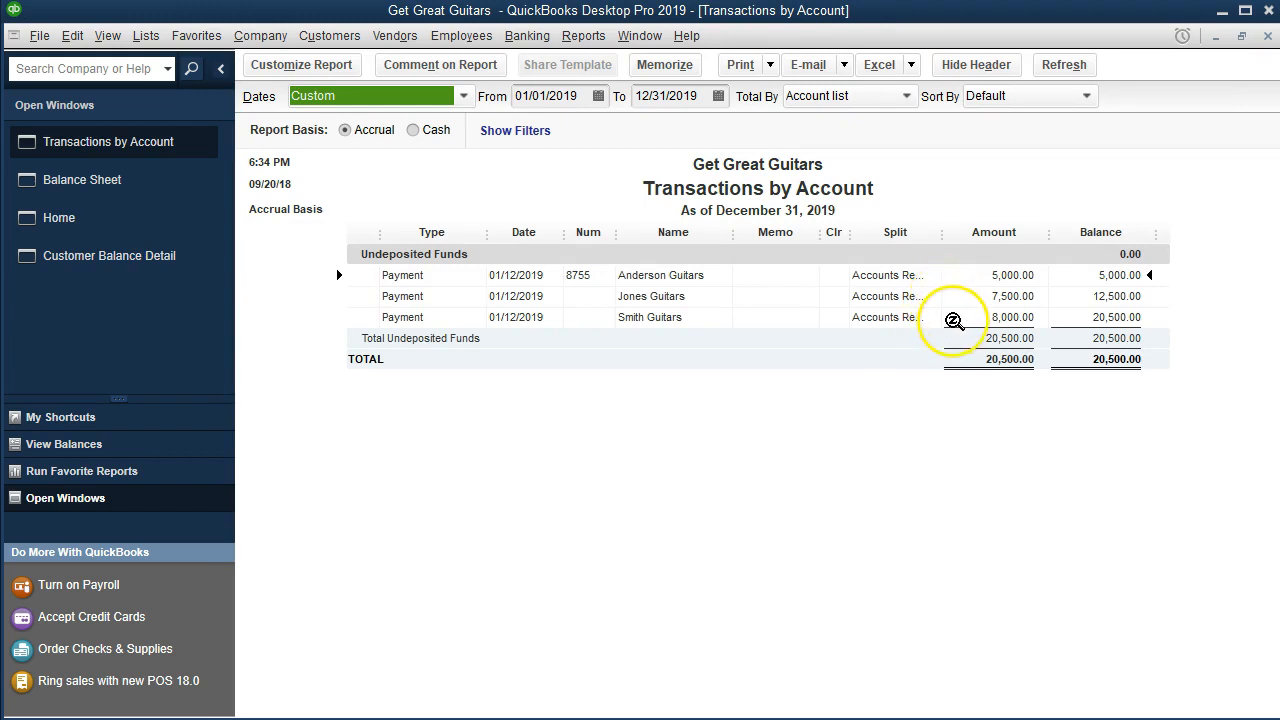
double_click(953, 318)
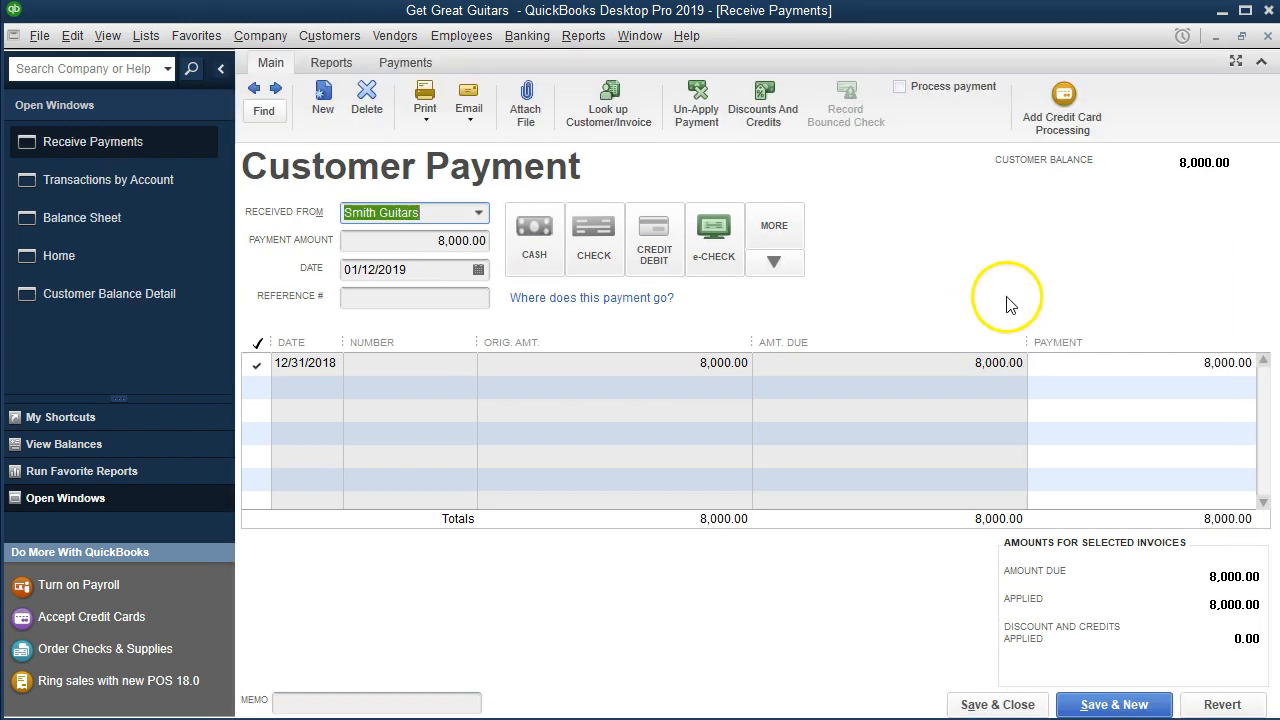
left_click(1266, 38)
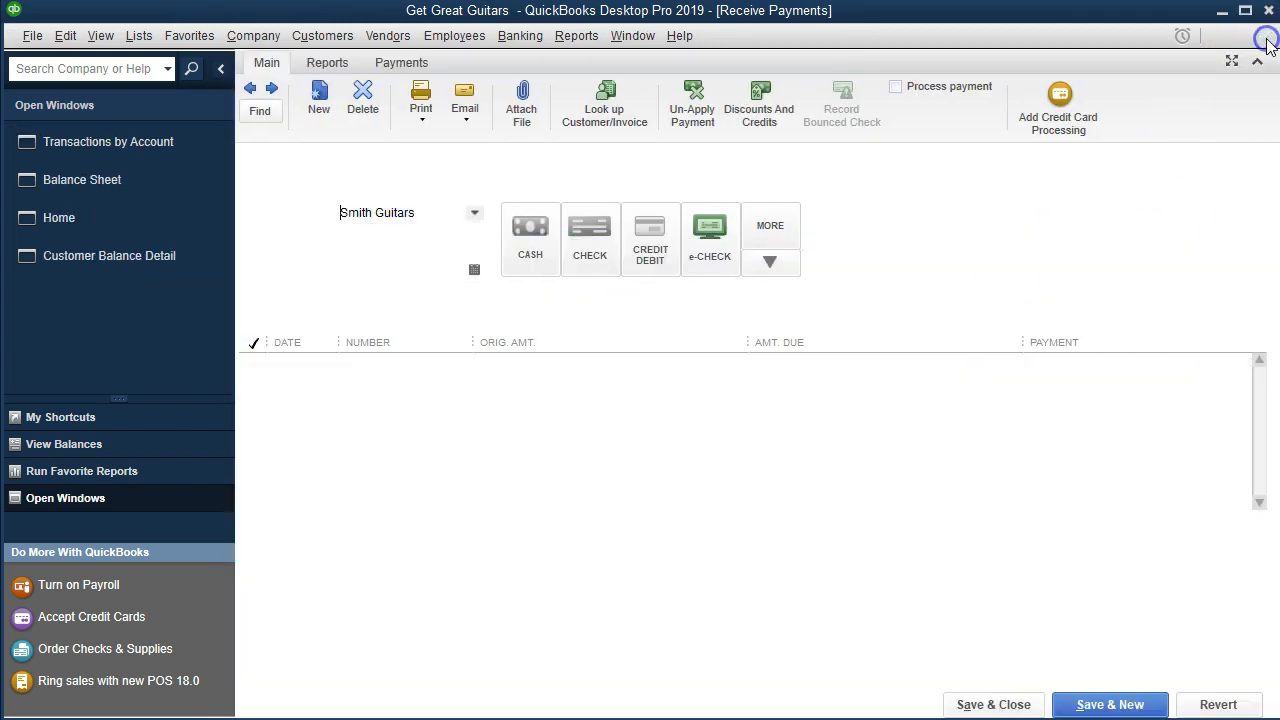
left_click(1266, 38)
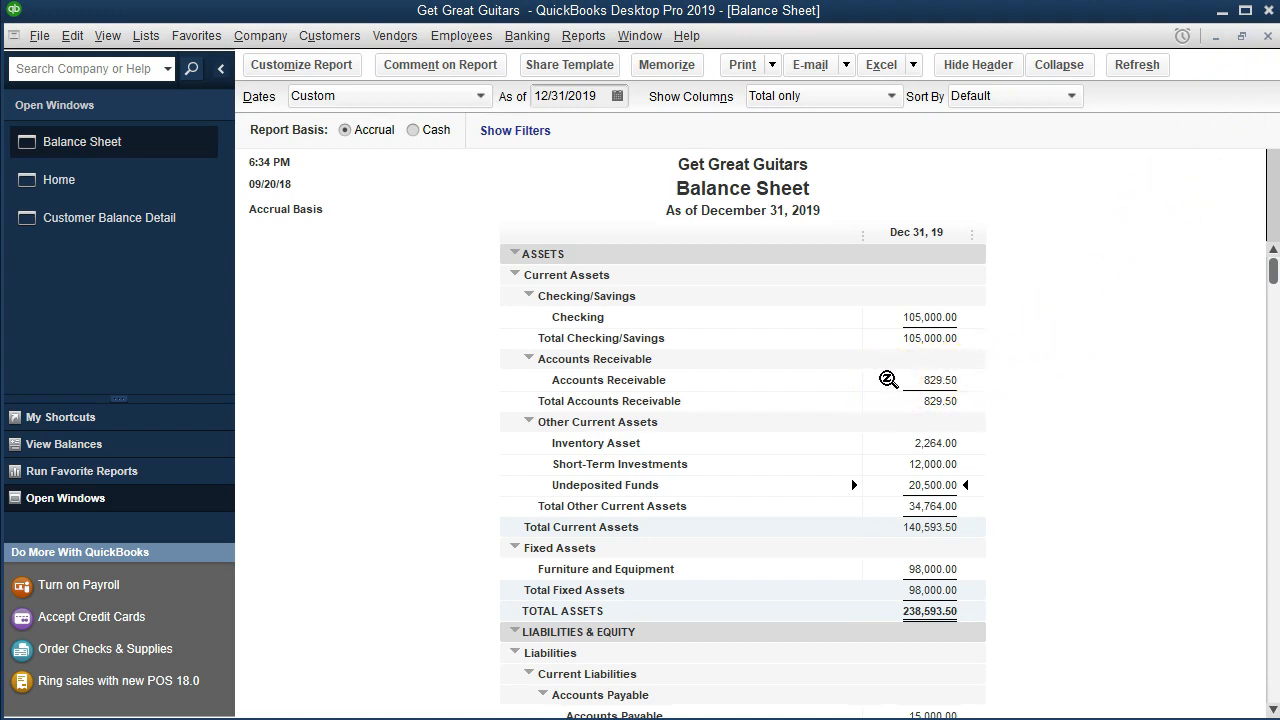
Examine the transactions behind Accounts Receivable and their Smith Guitars payment record, and return to the Balance Sheet.
double_click(888, 379)
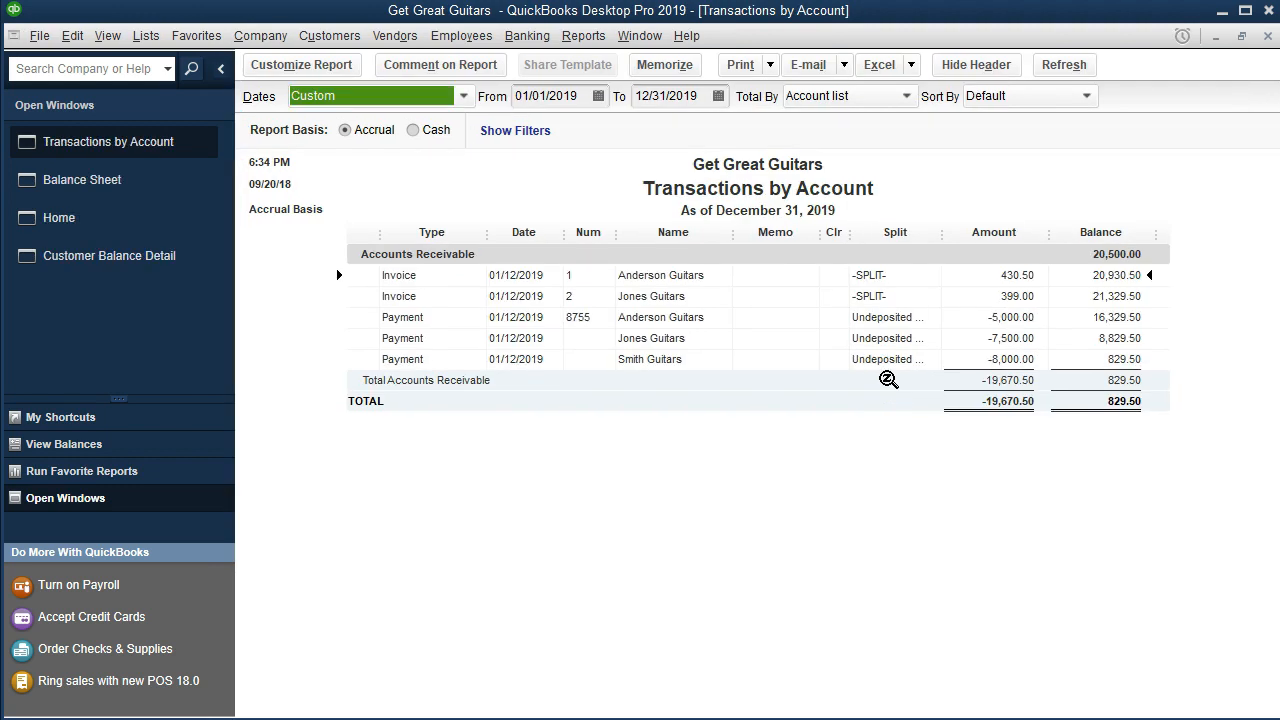
left_click(957, 360)
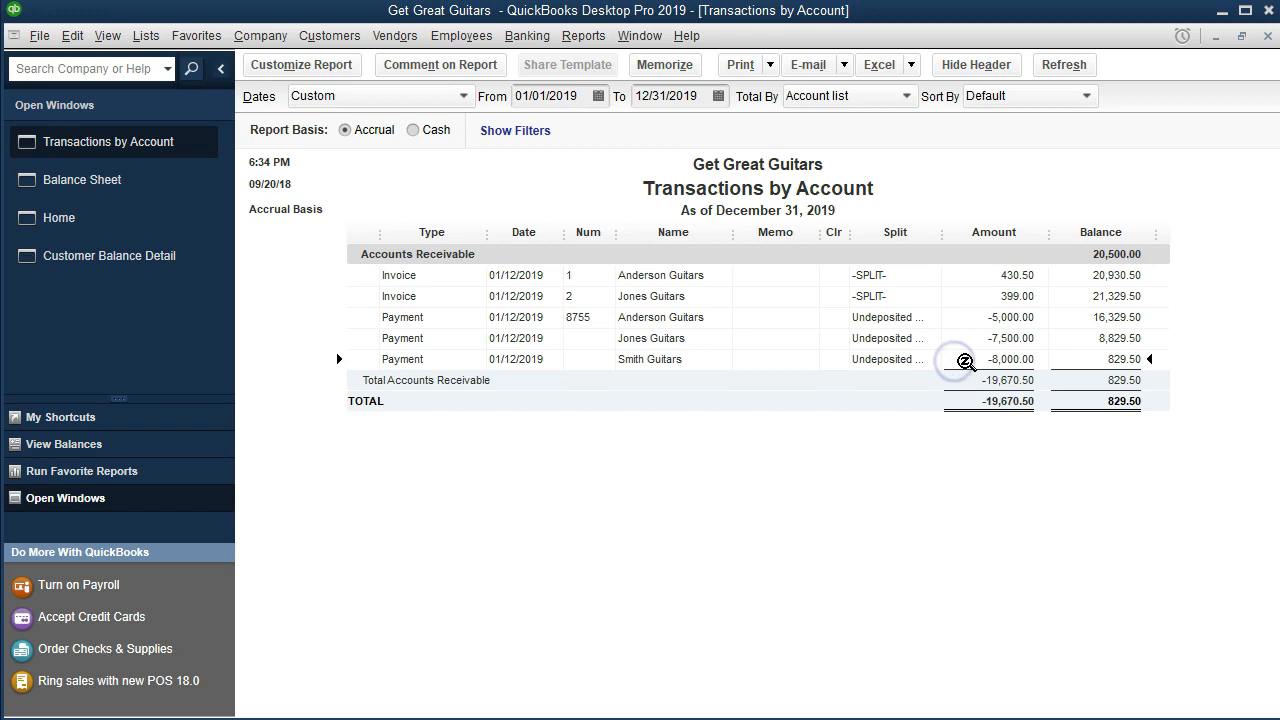
double_click(965, 361)
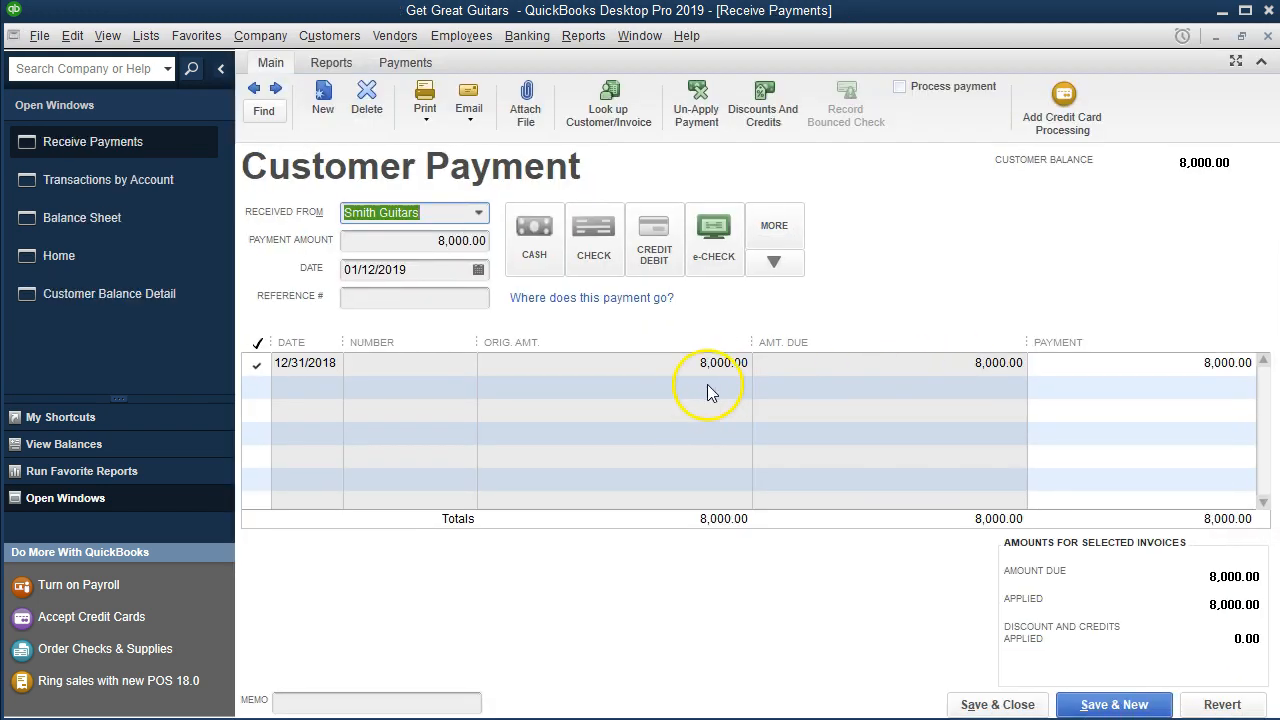
left_click(1267, 36)
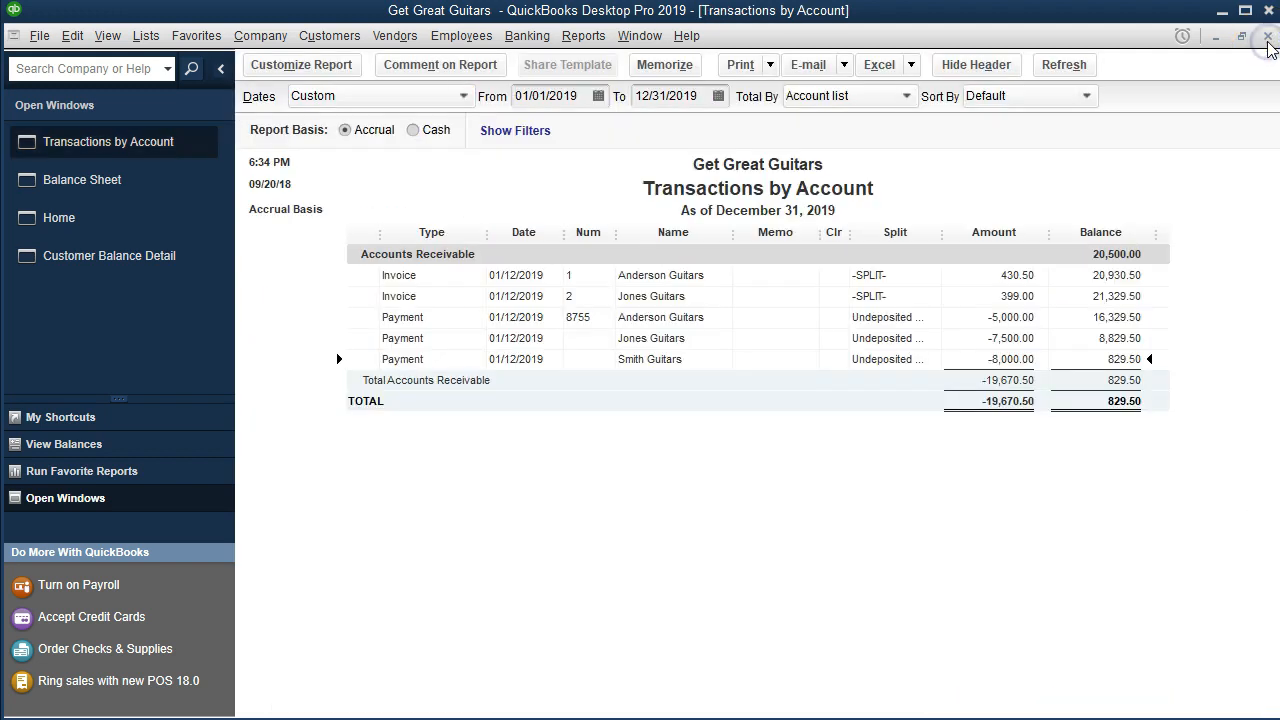
left_click(1267, 40)
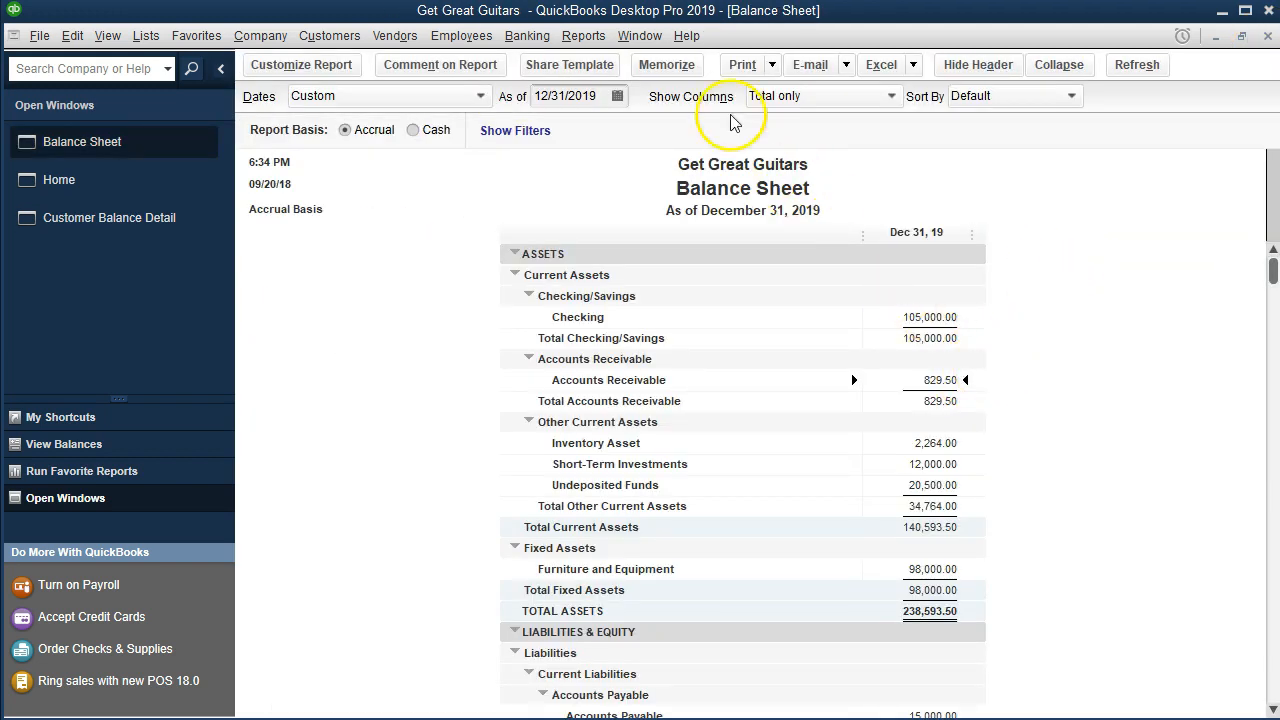
Compare the Smith Guitars invoice and payment in the Customer Balance Detail report, and close the report.
left_click(188, 217)
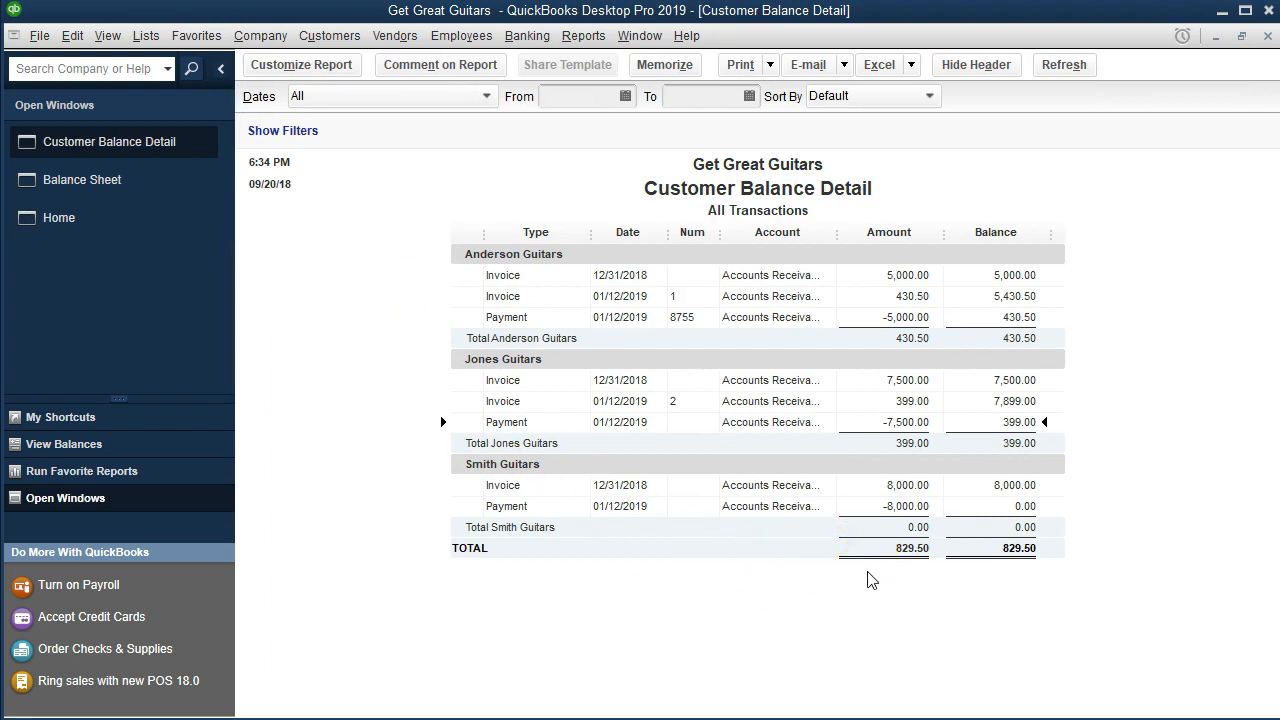
left_click(892, 513)
left_click(892, 487)
left_click(889, 509)
left_click(870, 487)
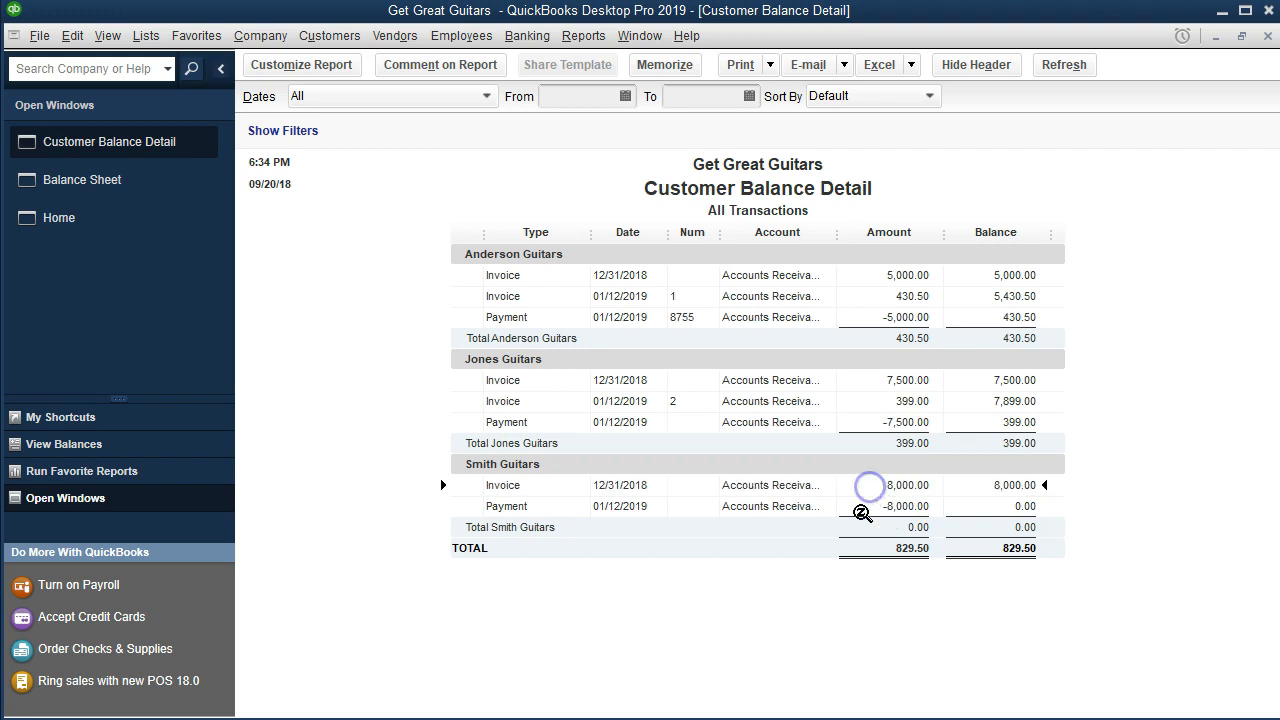
left_click(867, 487)
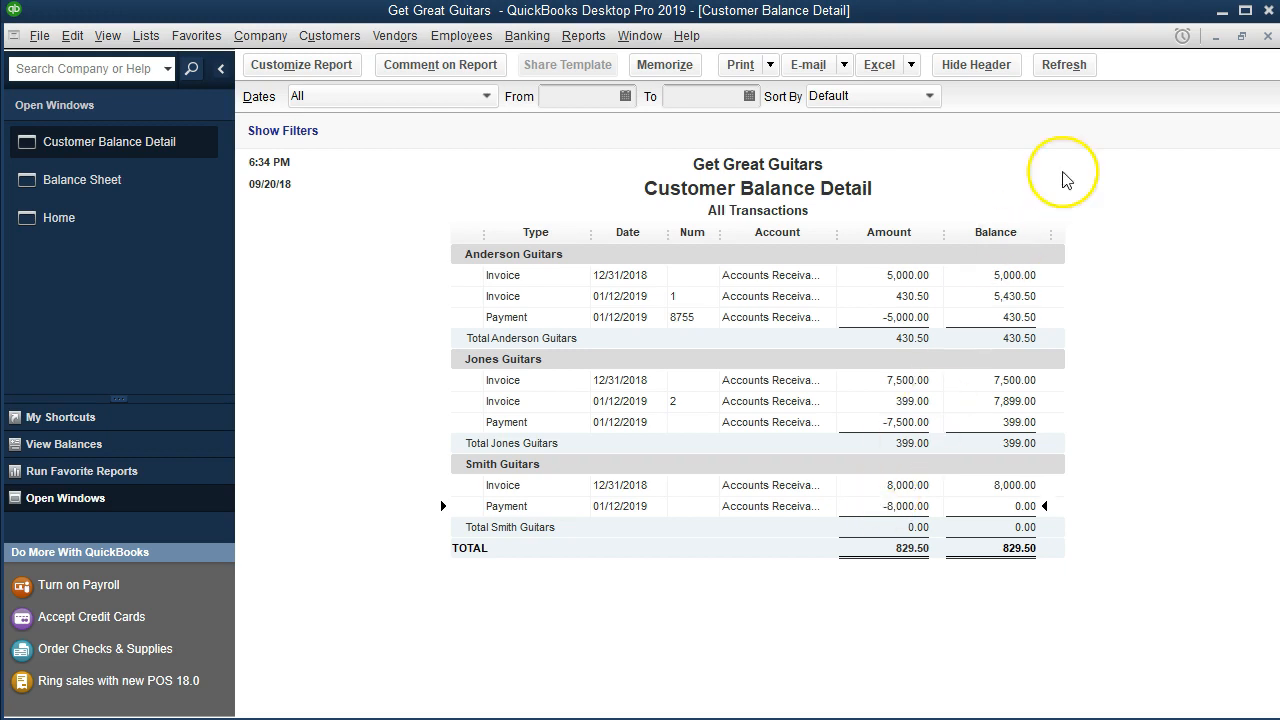
left_click(1267, 36)
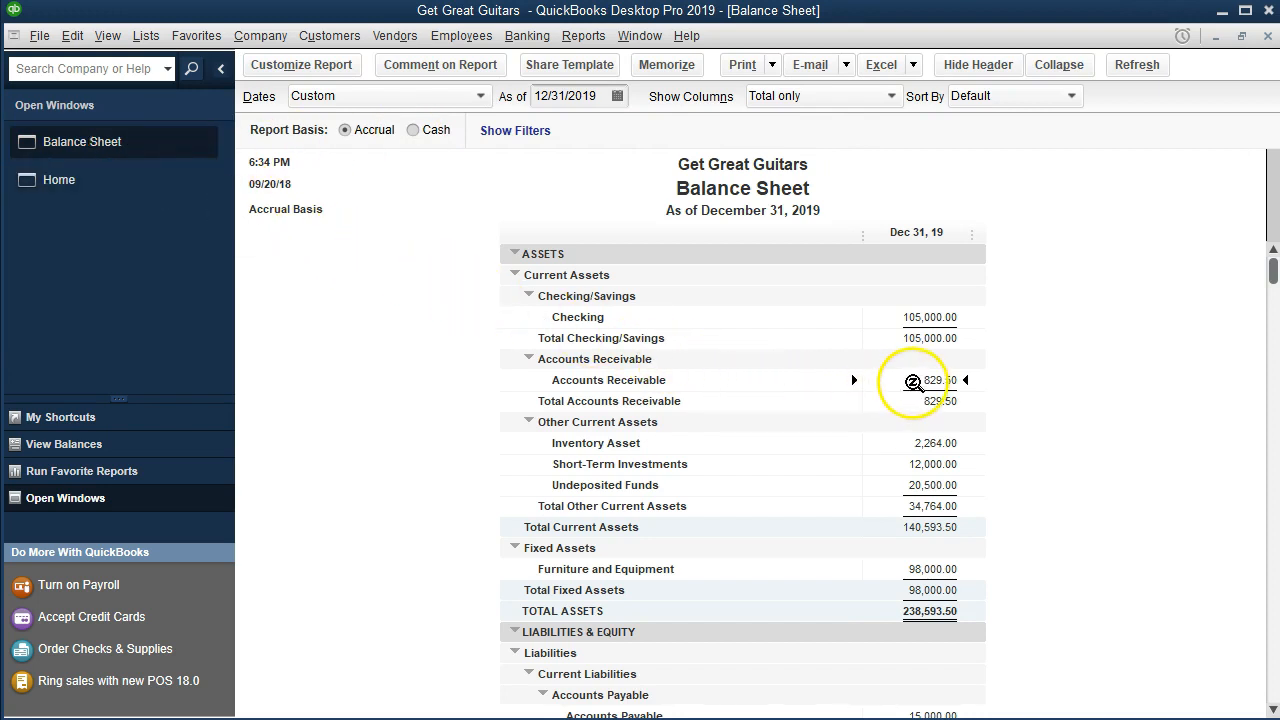
Open the Accounts Receivable transaction detail from the Balance Sheet and set its start date to 01/01/2018.
double_click(913, 381)
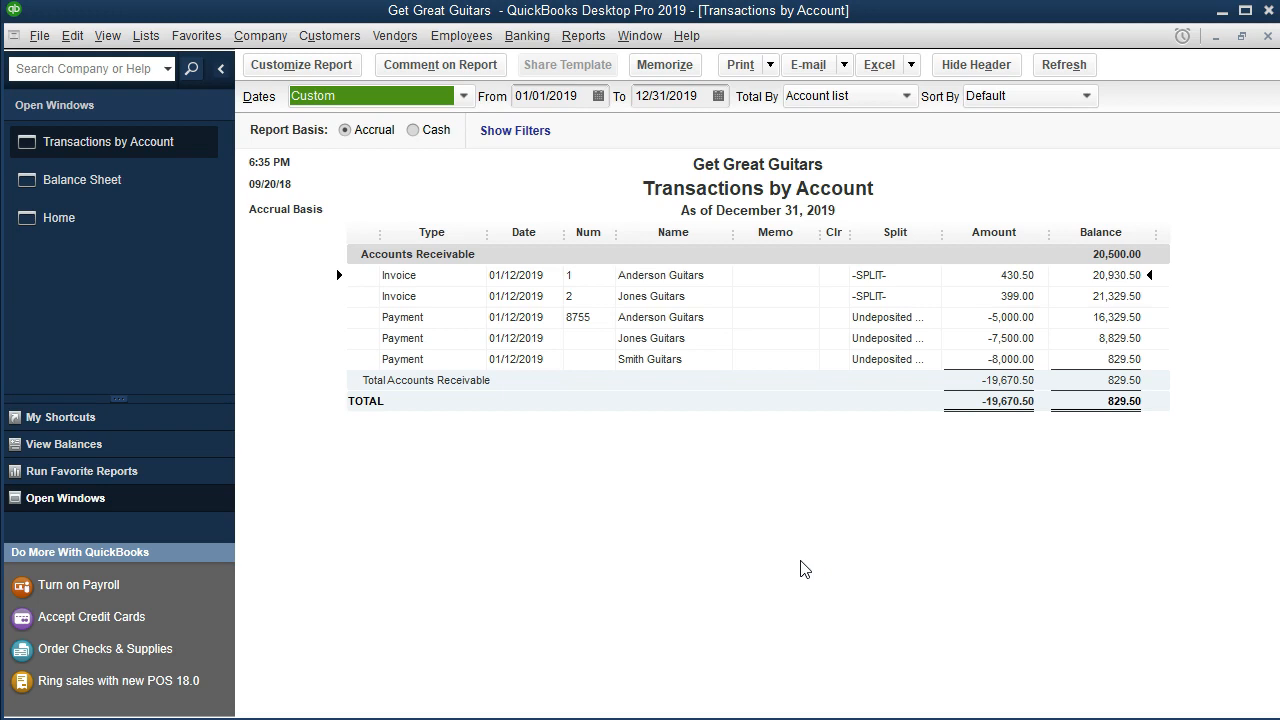
left_click(580, 91)
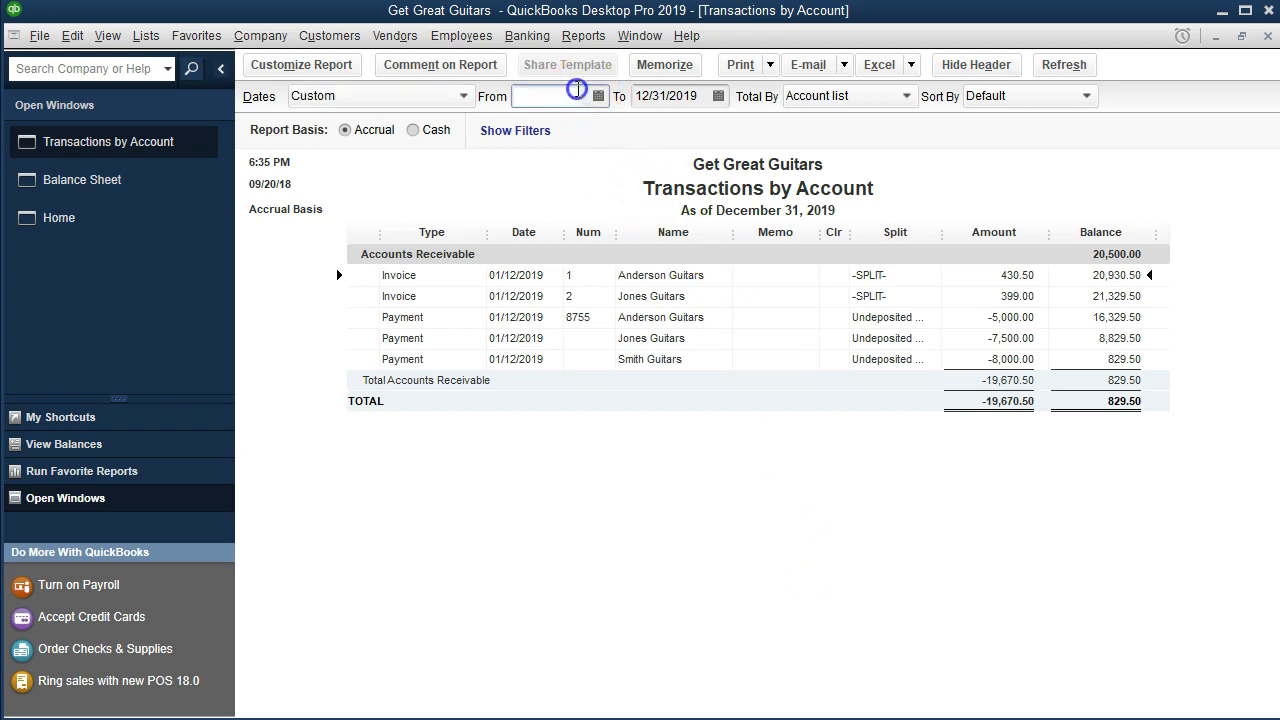
type("01")
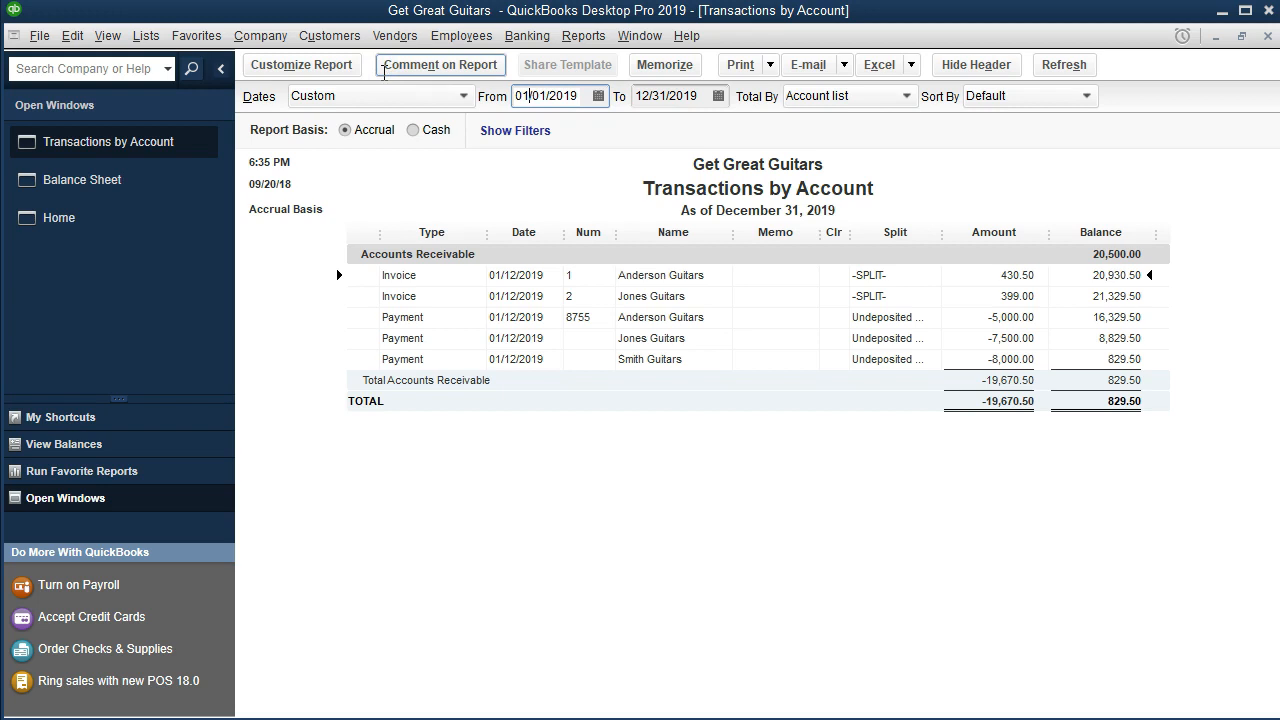
type("8")
left_click(762, 498)
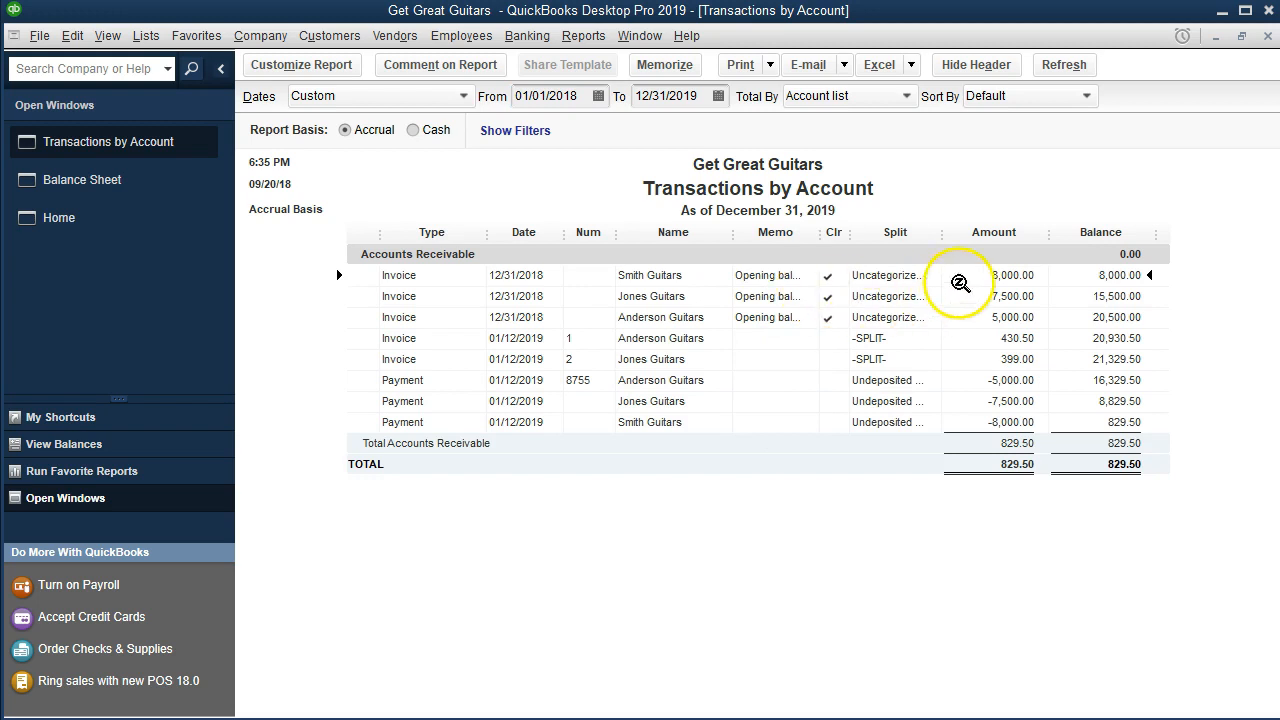
Match the 12/31/2018 opening balance invoices of Smith, Jones and Anderson Guitars against their payments in the Accounts Receivable detail.
left_click(967, 422)
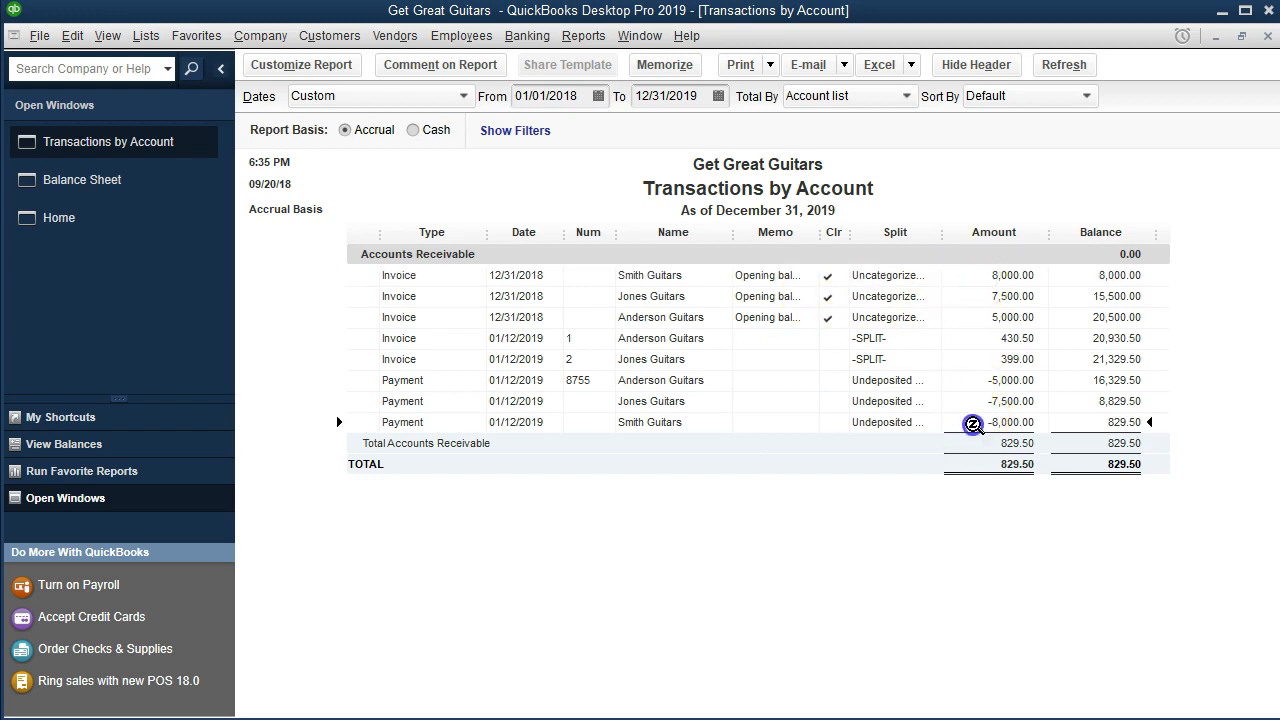
left_click(974, 295)
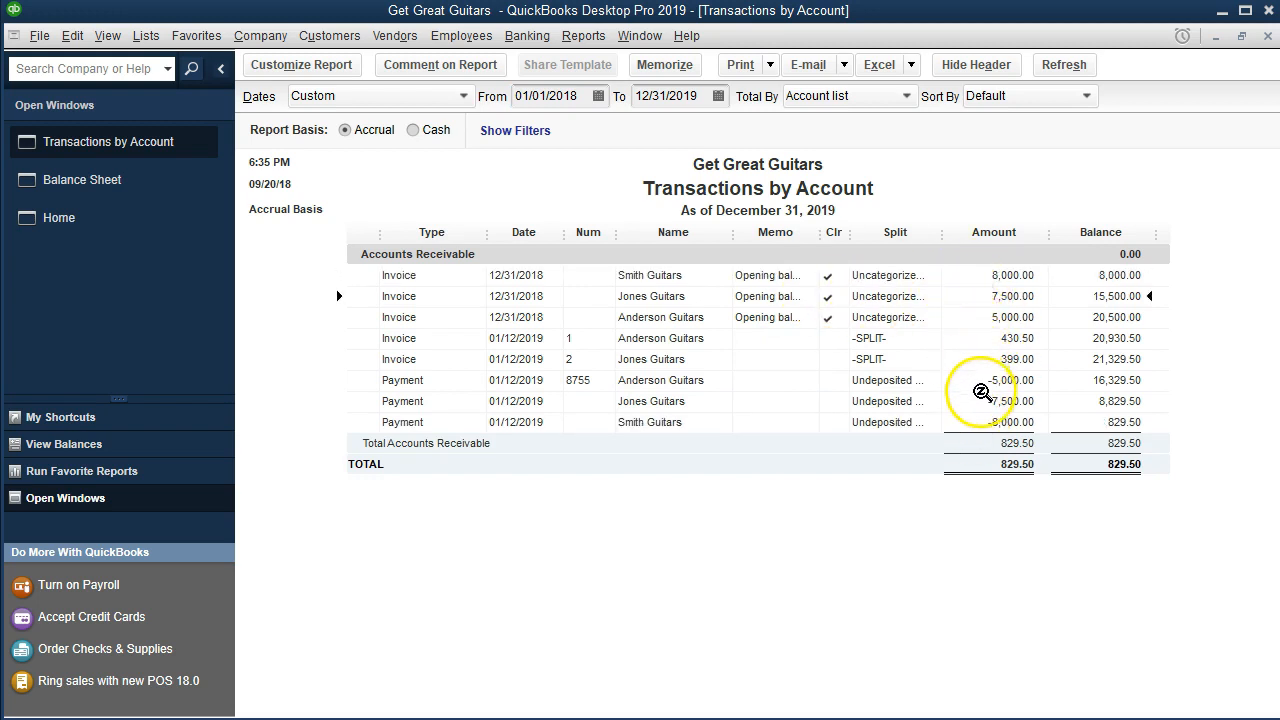
left_click(979, 400)
left_click(972, 317)
left_click(975, 379)
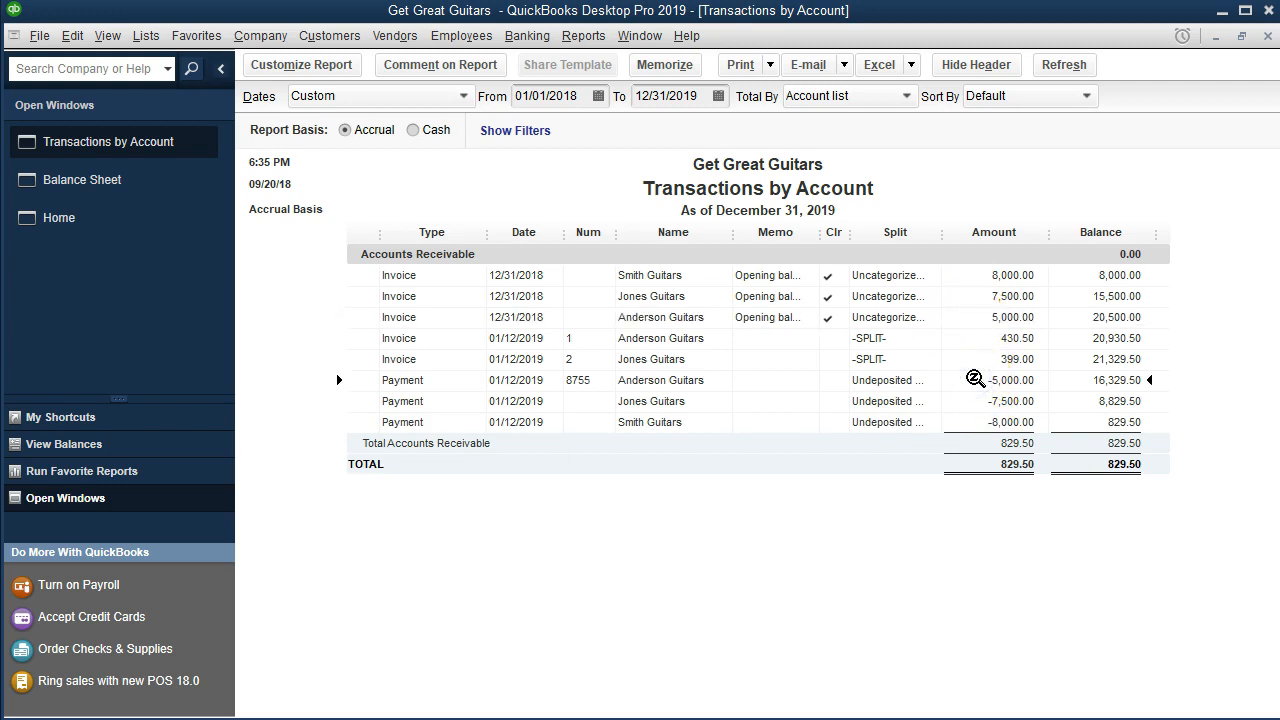